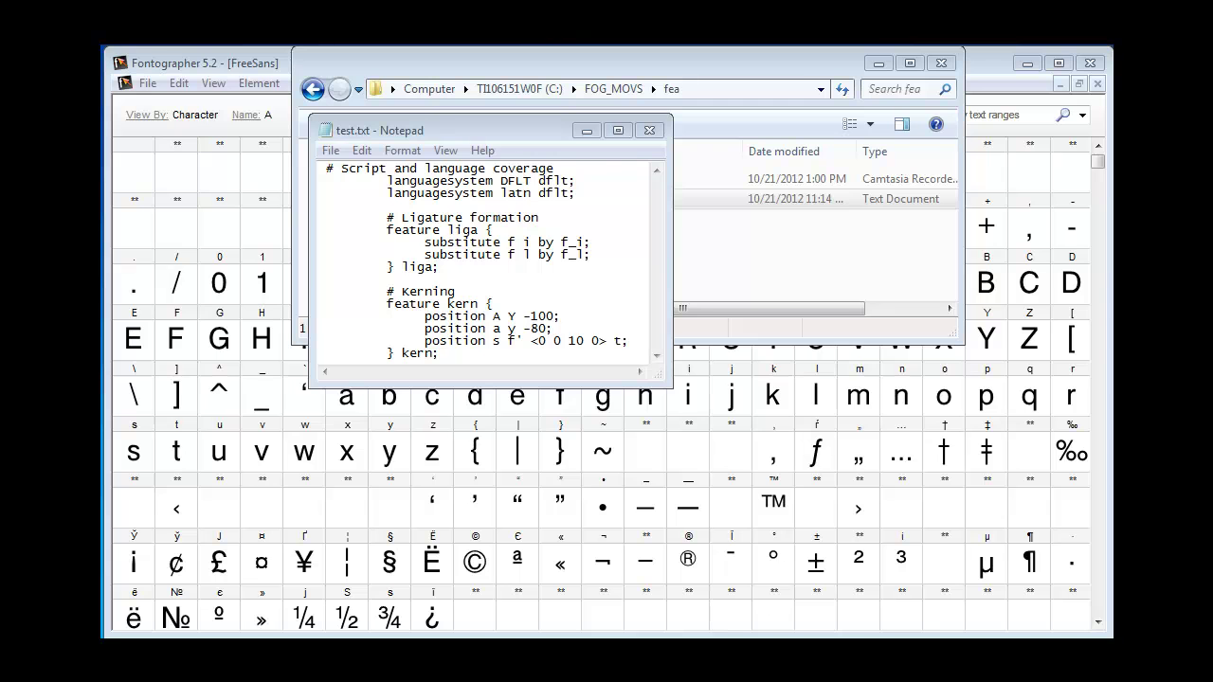
Rename test.txt in the fea folder to test.fea and accept the extension-change warning
key("alt+Tab")
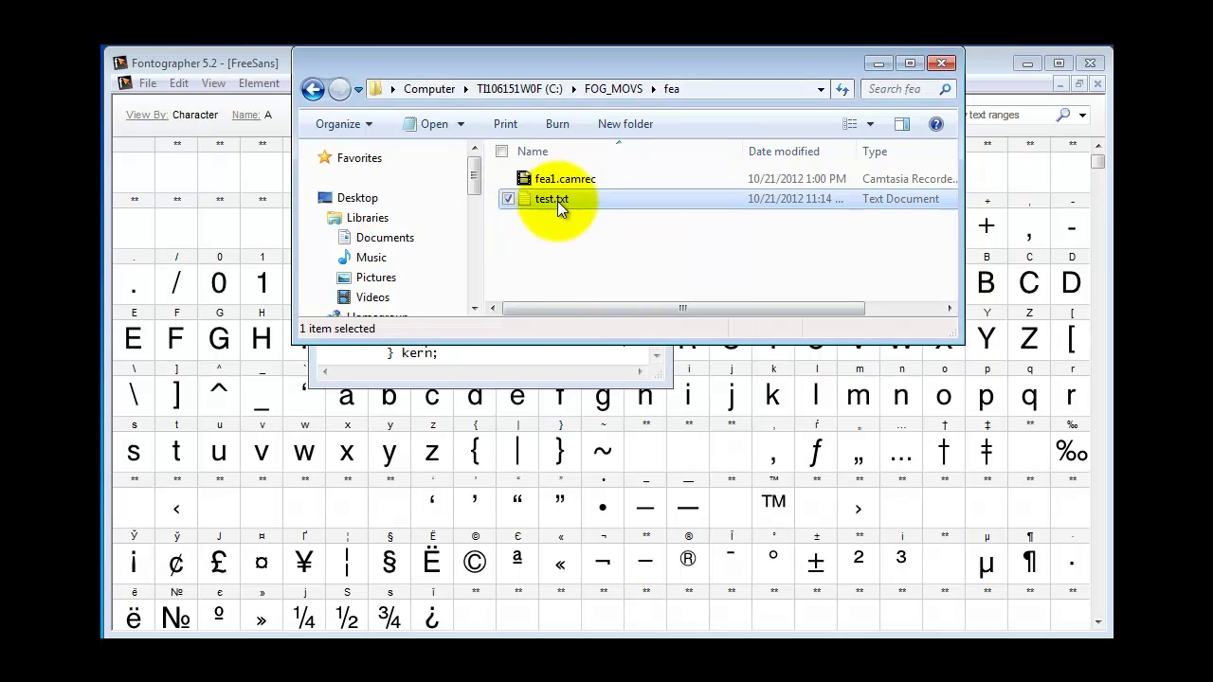
right_click(526, 201)
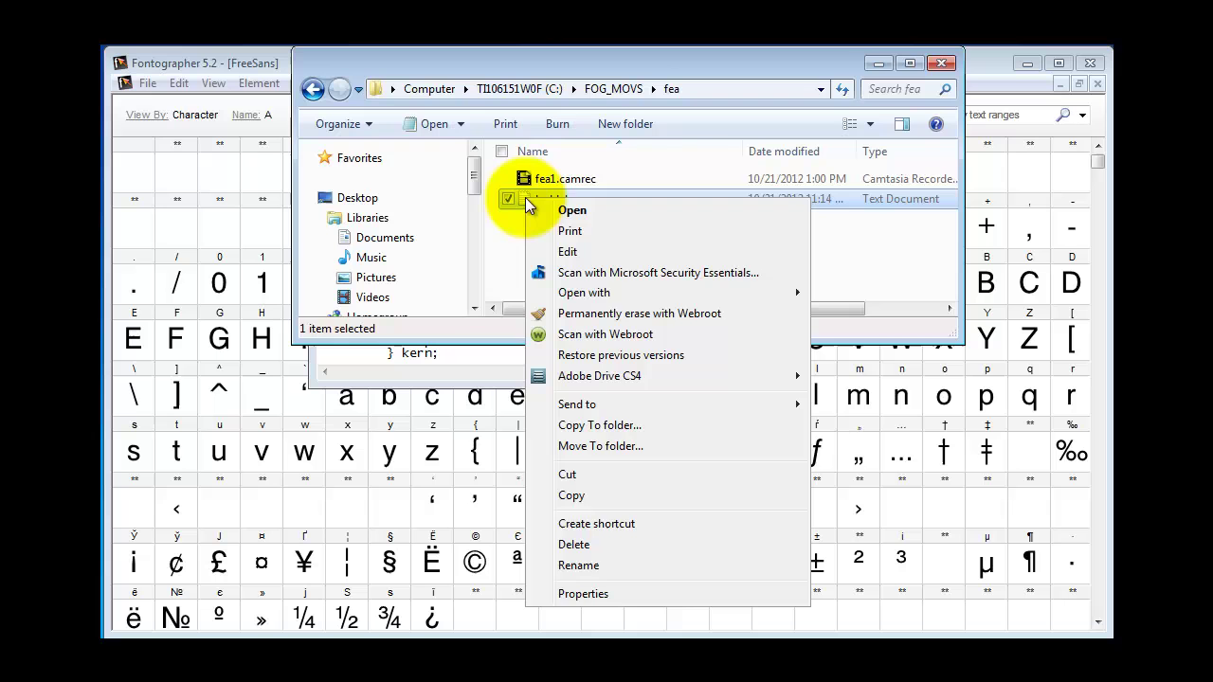
left_click(573, 565)
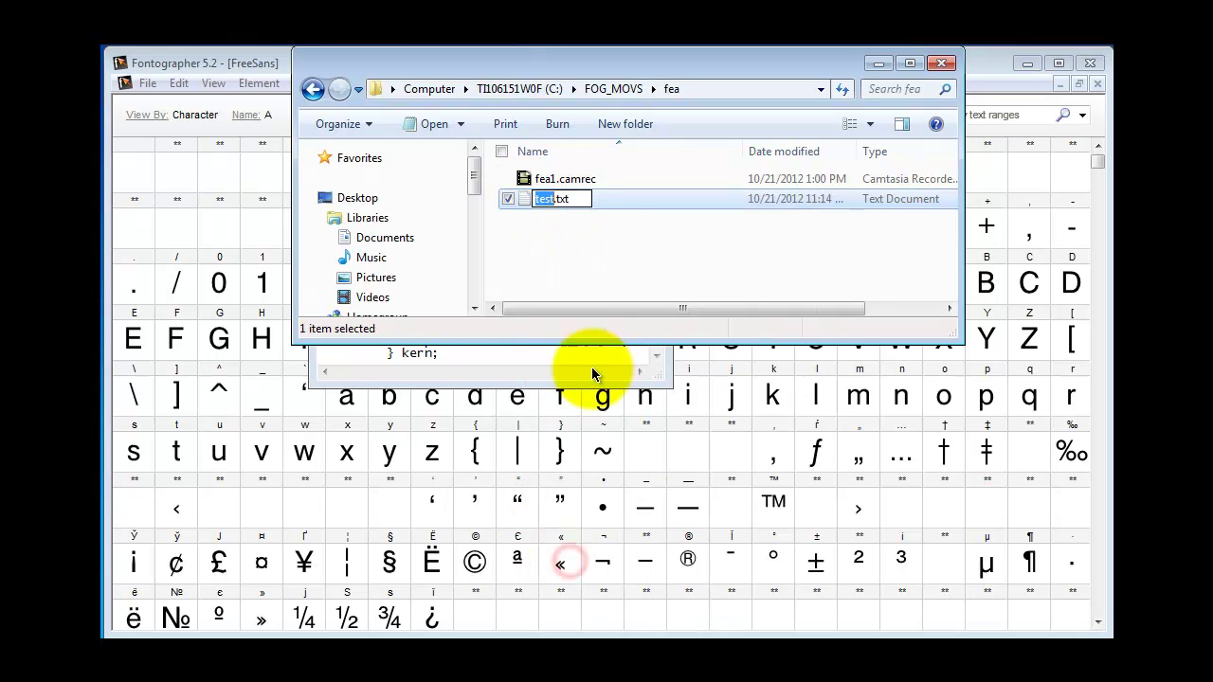
left_click(581, 198)
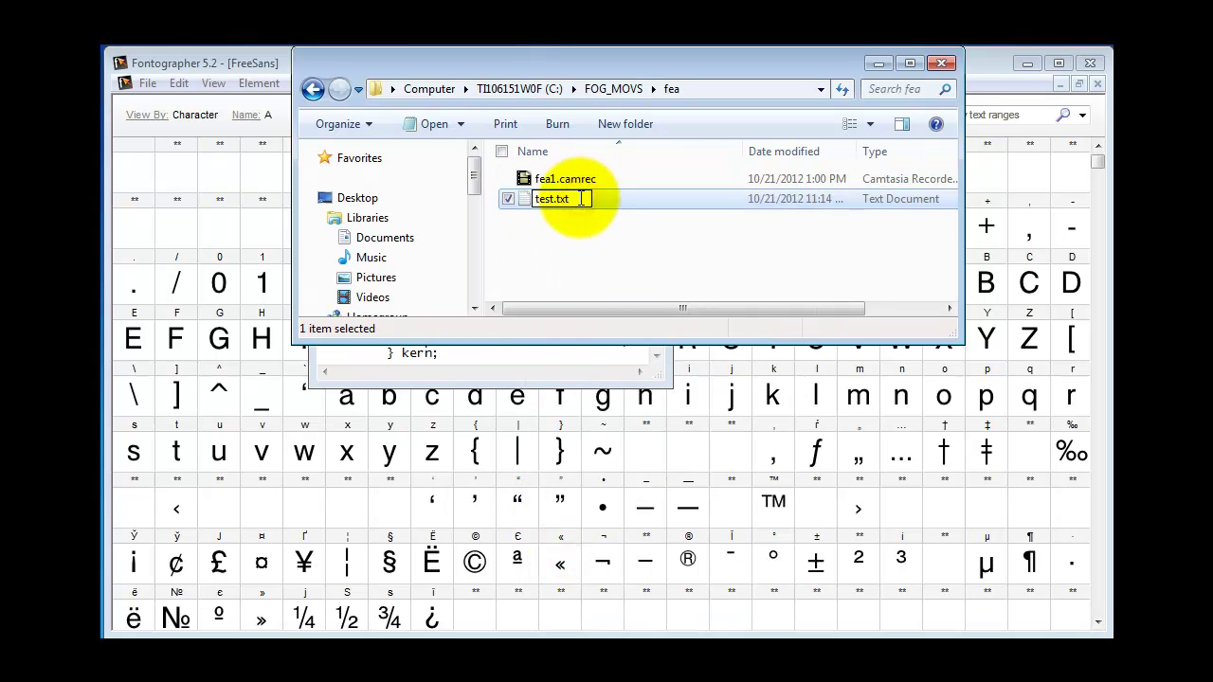
key("BackSpace")
key("BackSpace")
key("BackSpace")
type("fea")
key("Return")
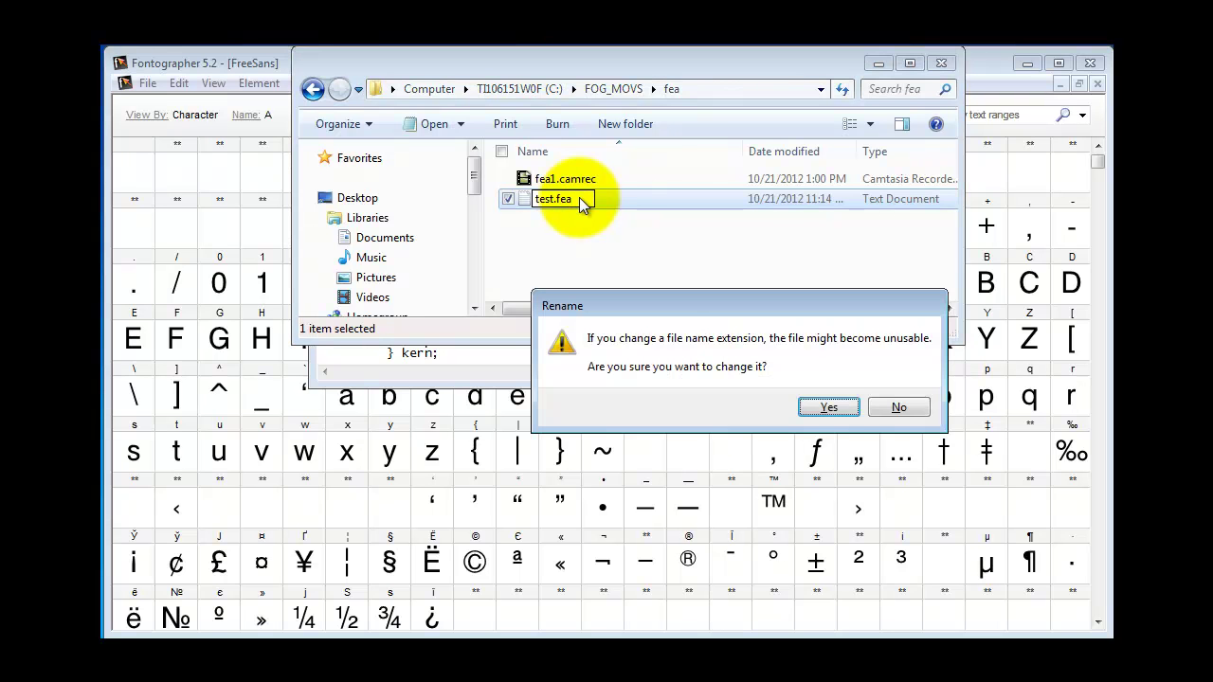
left_click(844, 414)
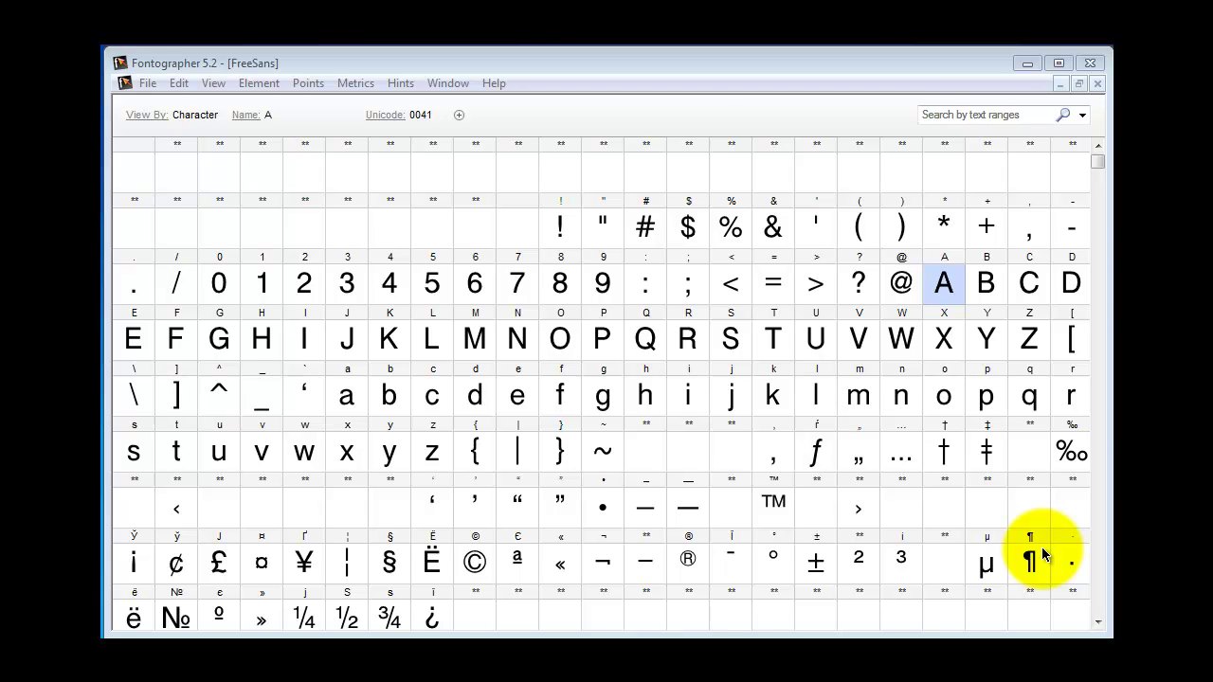
In Font Info's Encoding settings, set FreeSans to use the external file C:\FOG_MOVS\fea\test.fea
left_click(627, 66)
left_click(259, 83)
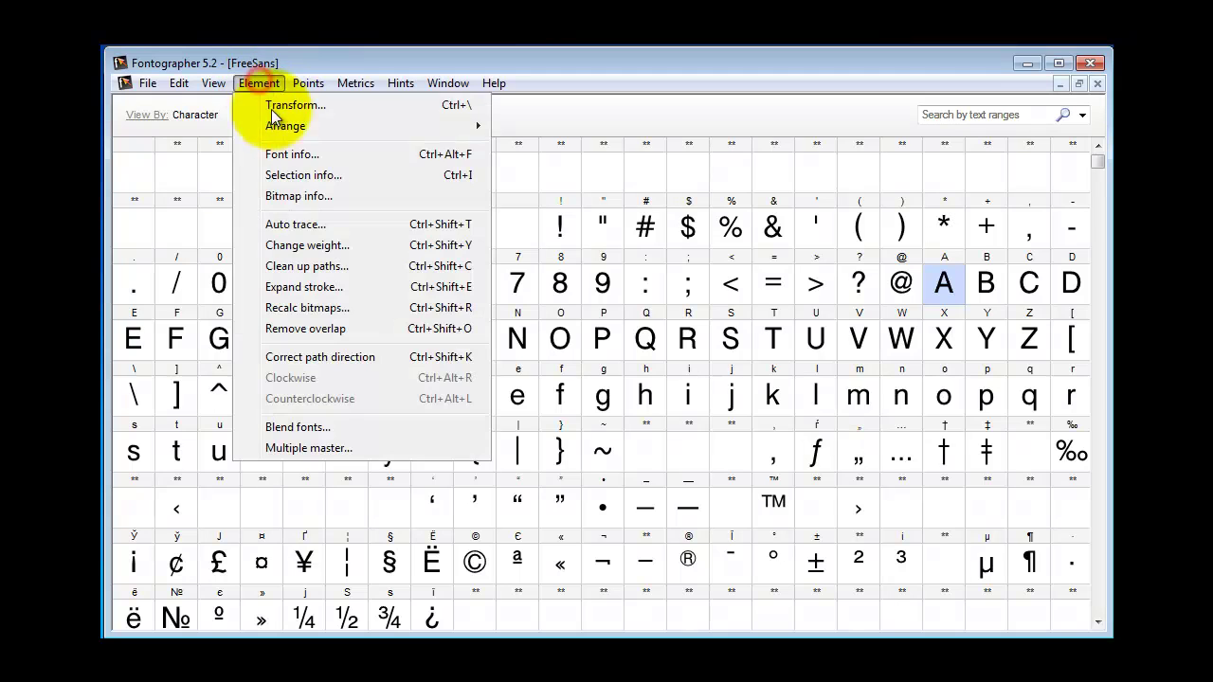
left_click(339, 155)
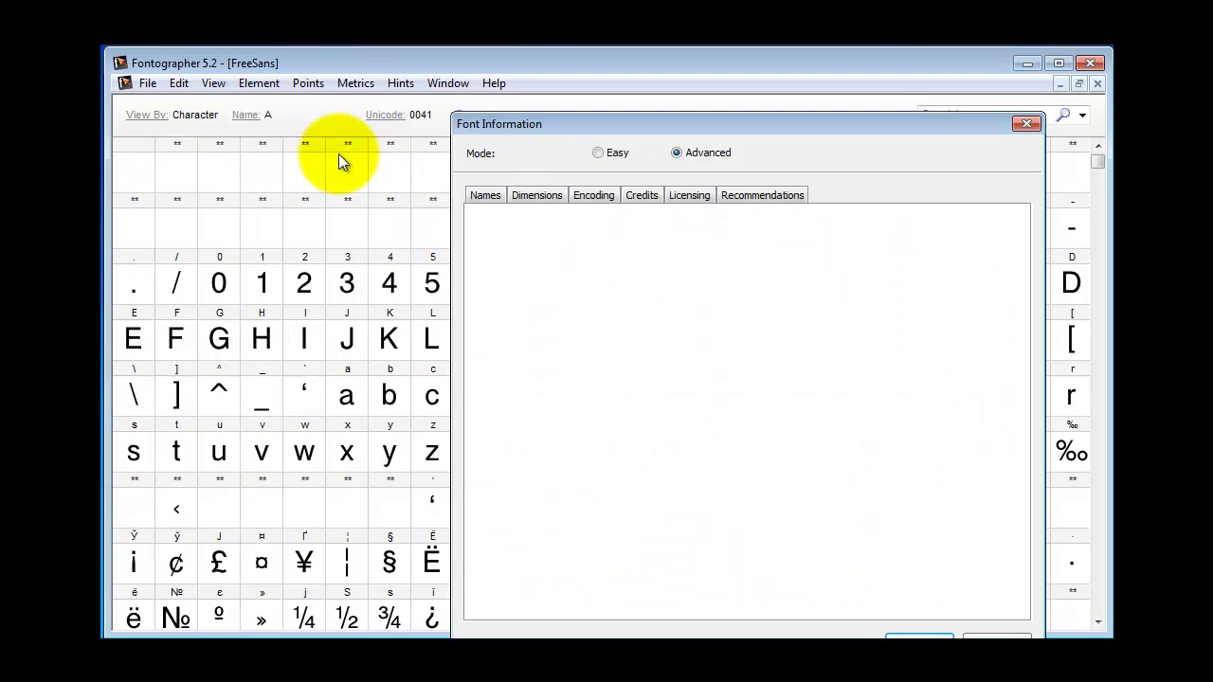
left_click(602, 199)
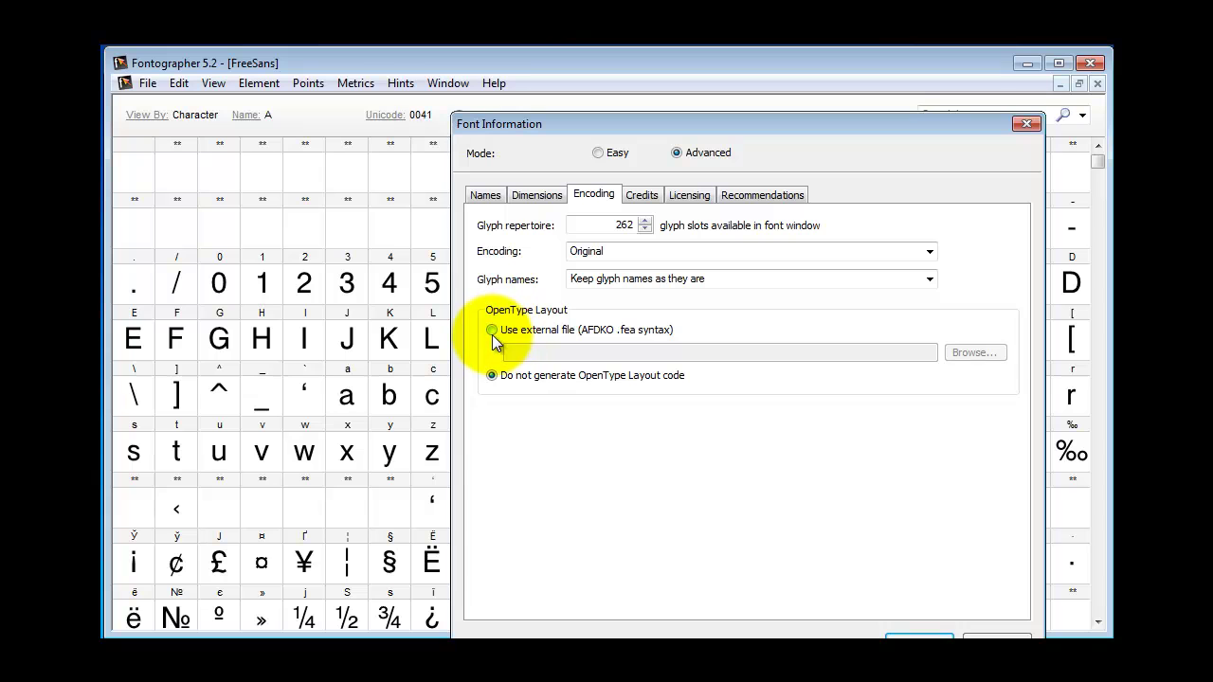
left_click(492, 330)
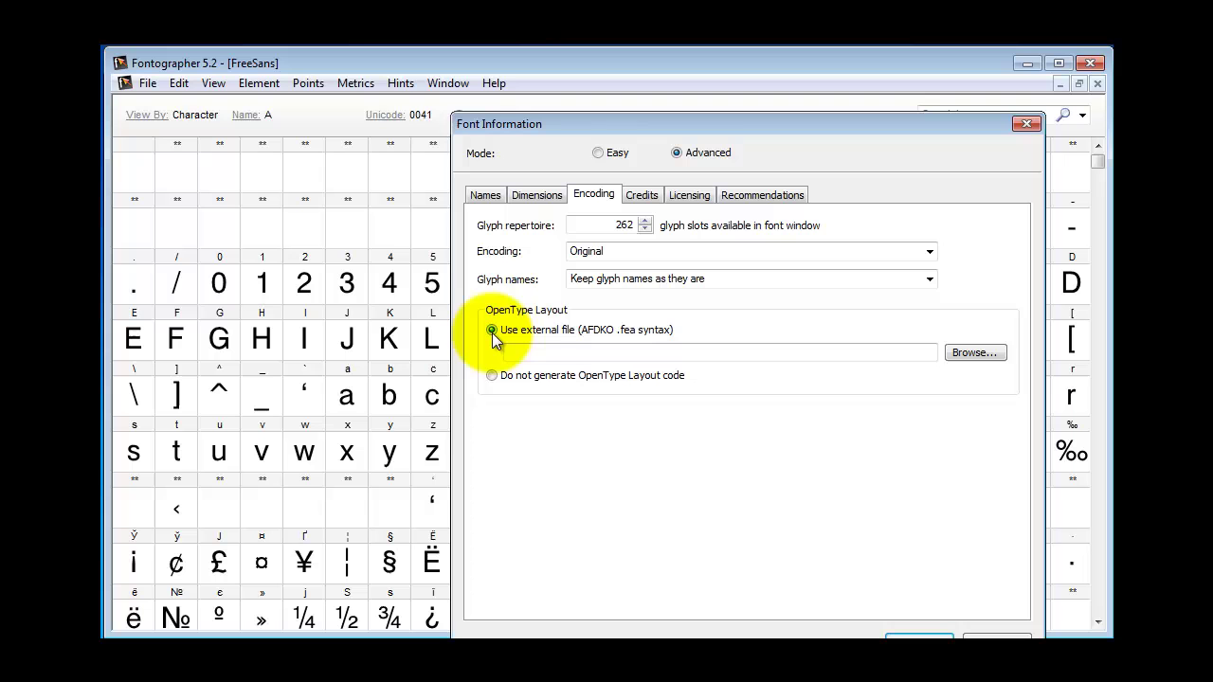
left_click(992, 354)
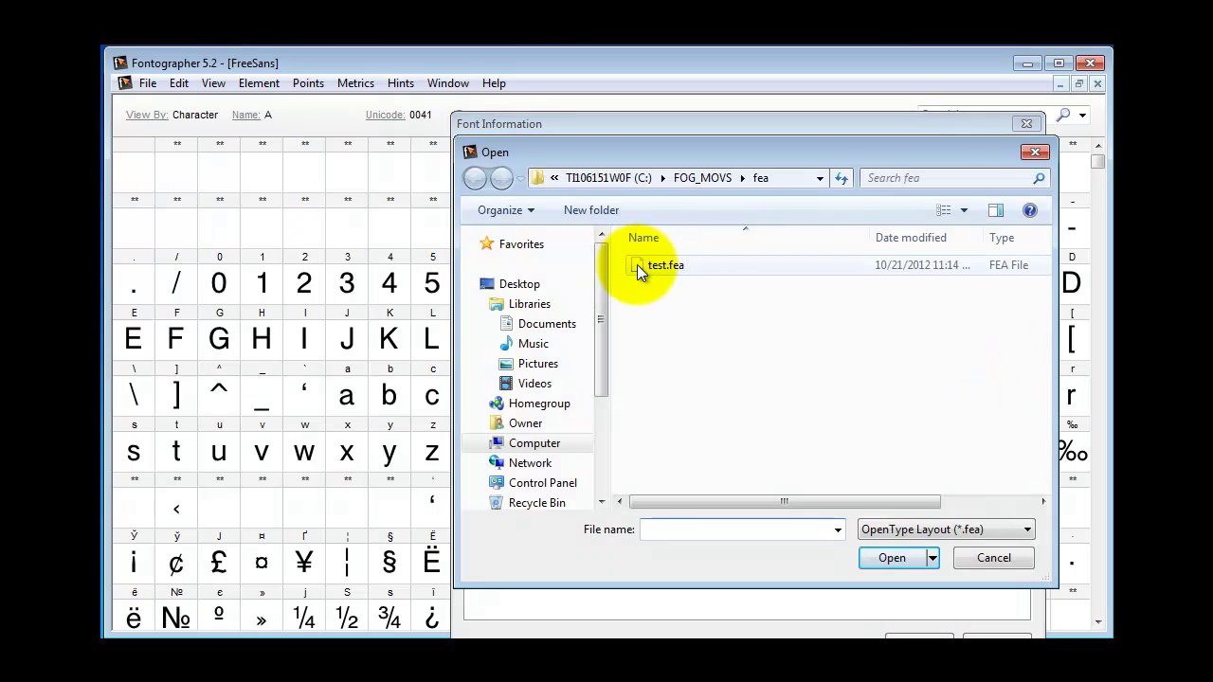
double_click(636, 264)
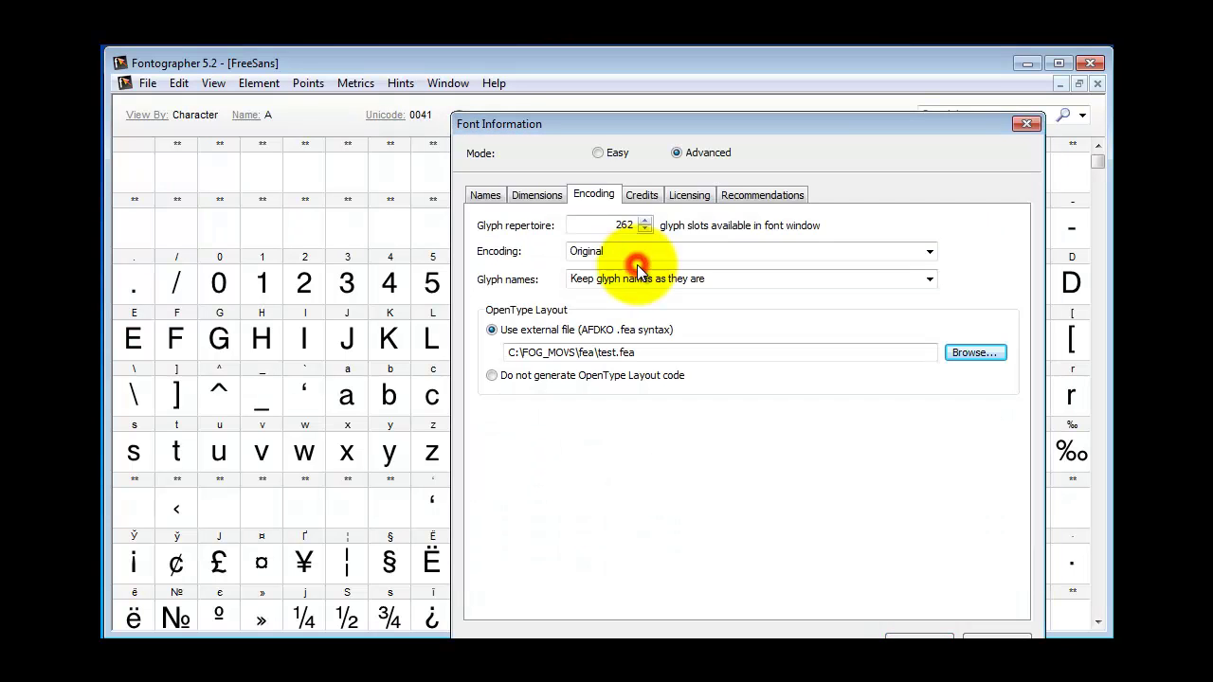
left_click(929, 636)
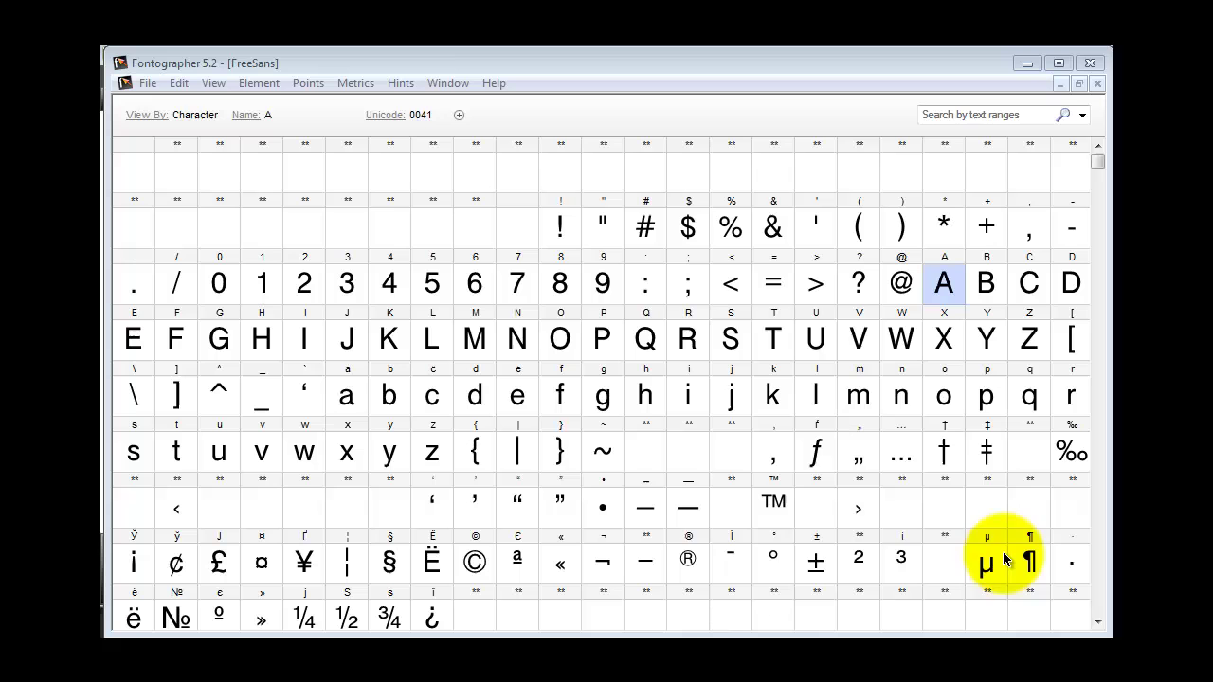
left_click(604, 613)
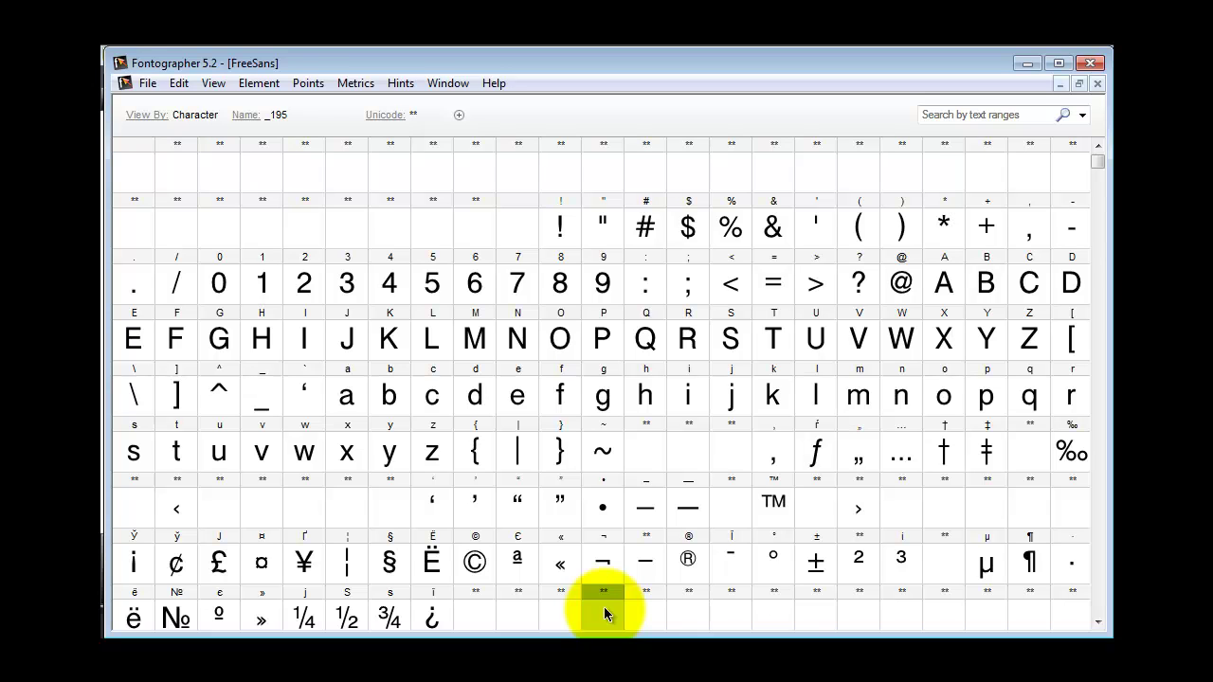
left_click(271, 87)
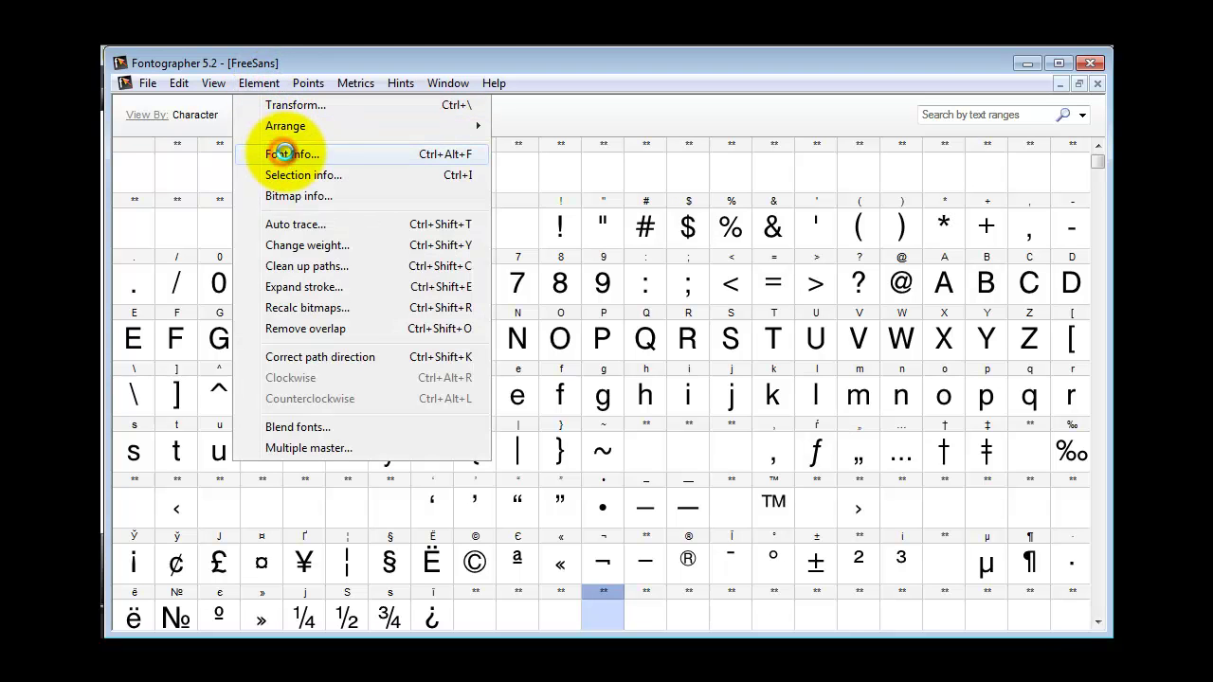
left_click(284, 154)
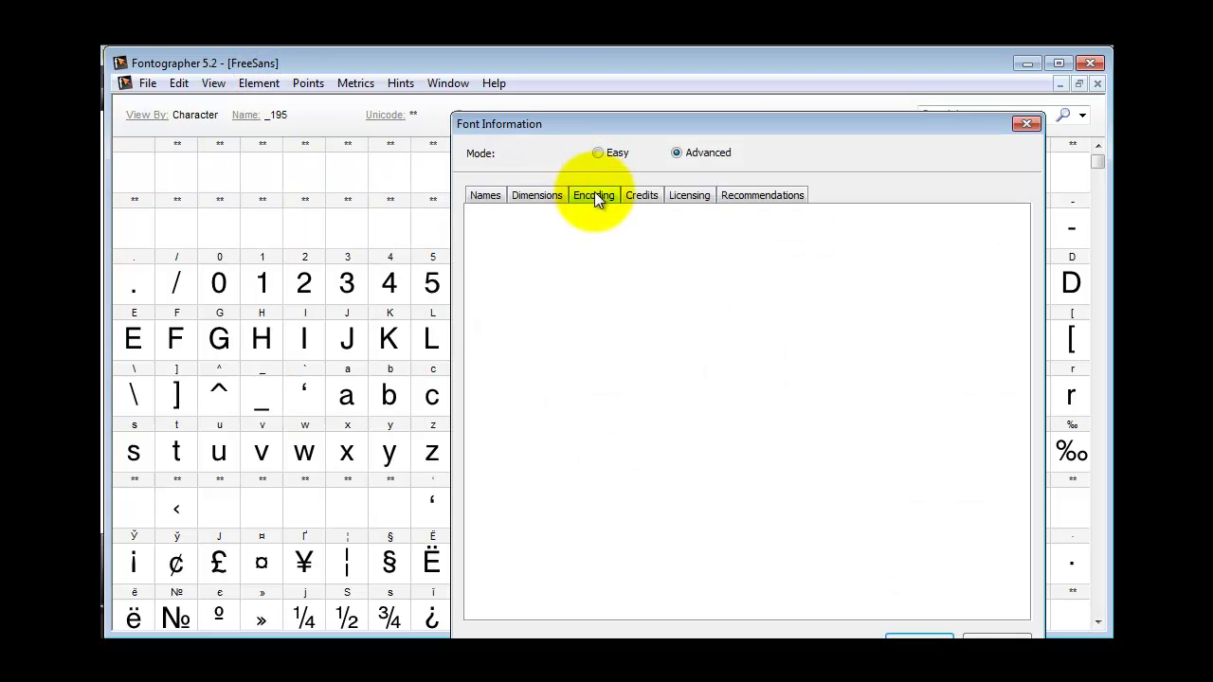
left_click(594, 197)
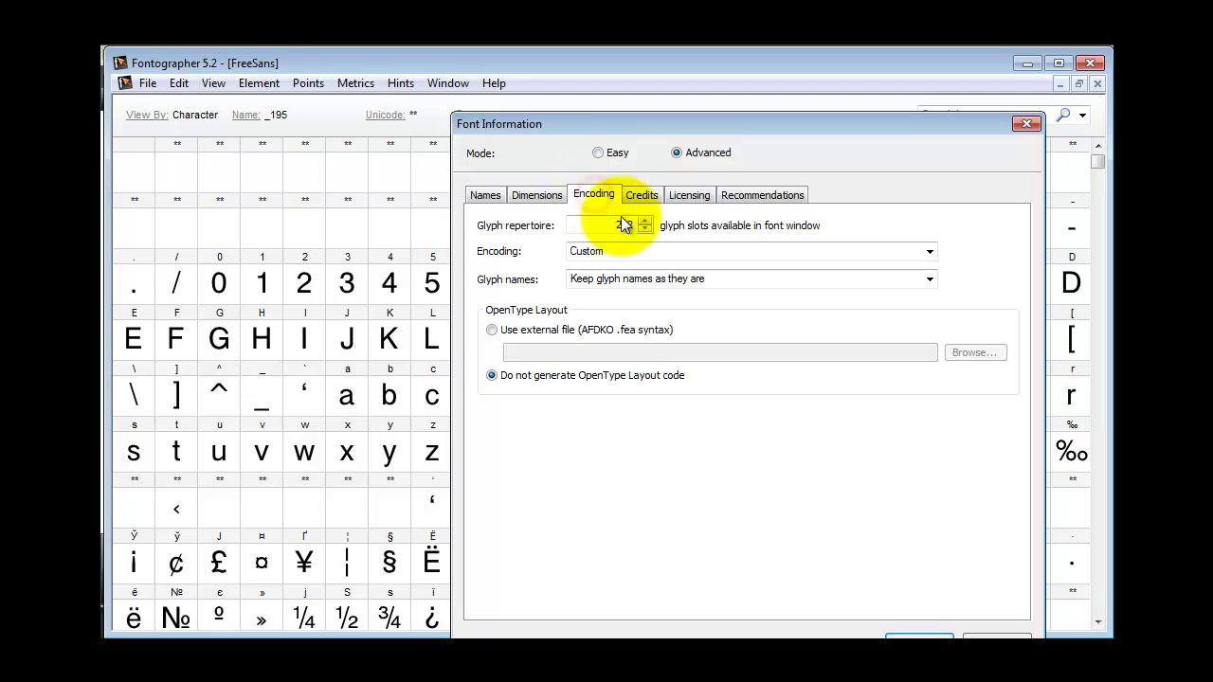
double_click(624, 225)
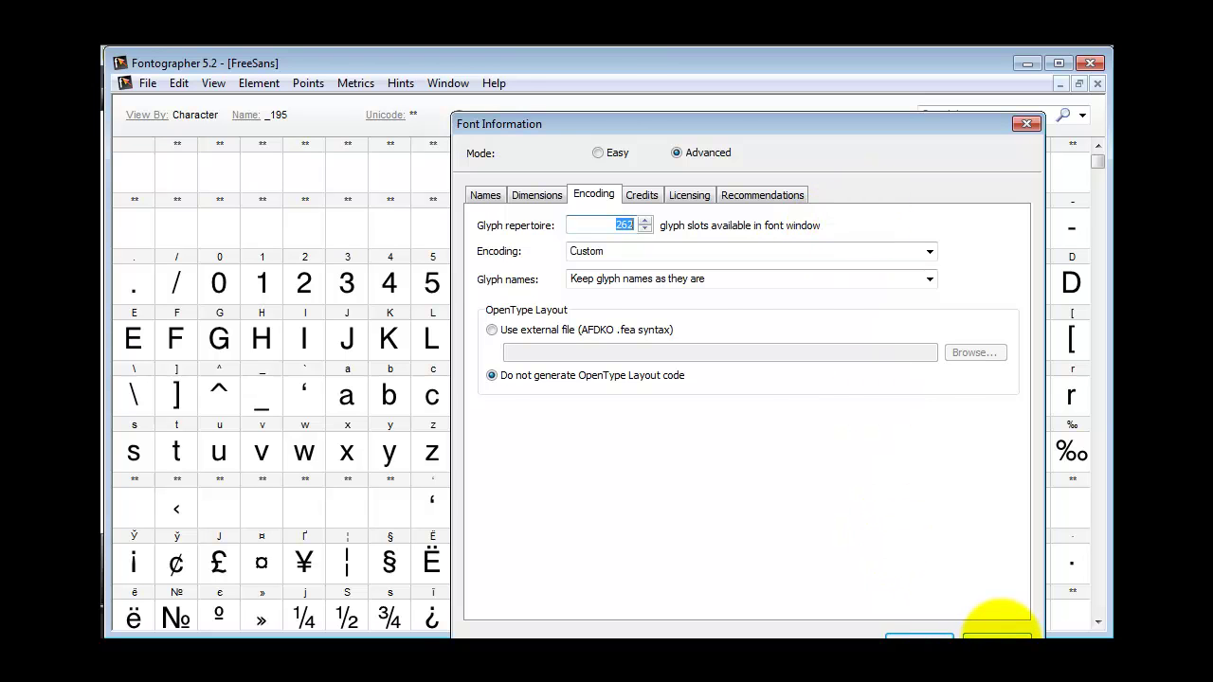
left_click(997, 633)
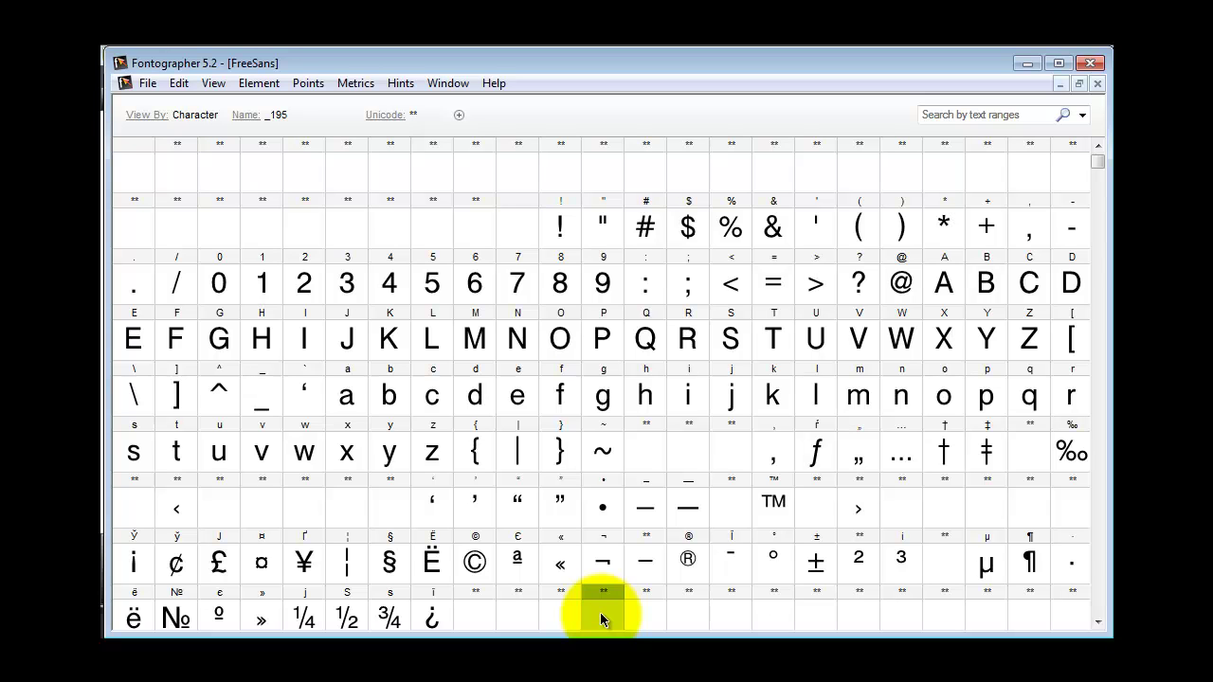
In Selection info, give glyph _195 Unicode AC20 and derive its name uniAC20
left_click(261, 82)
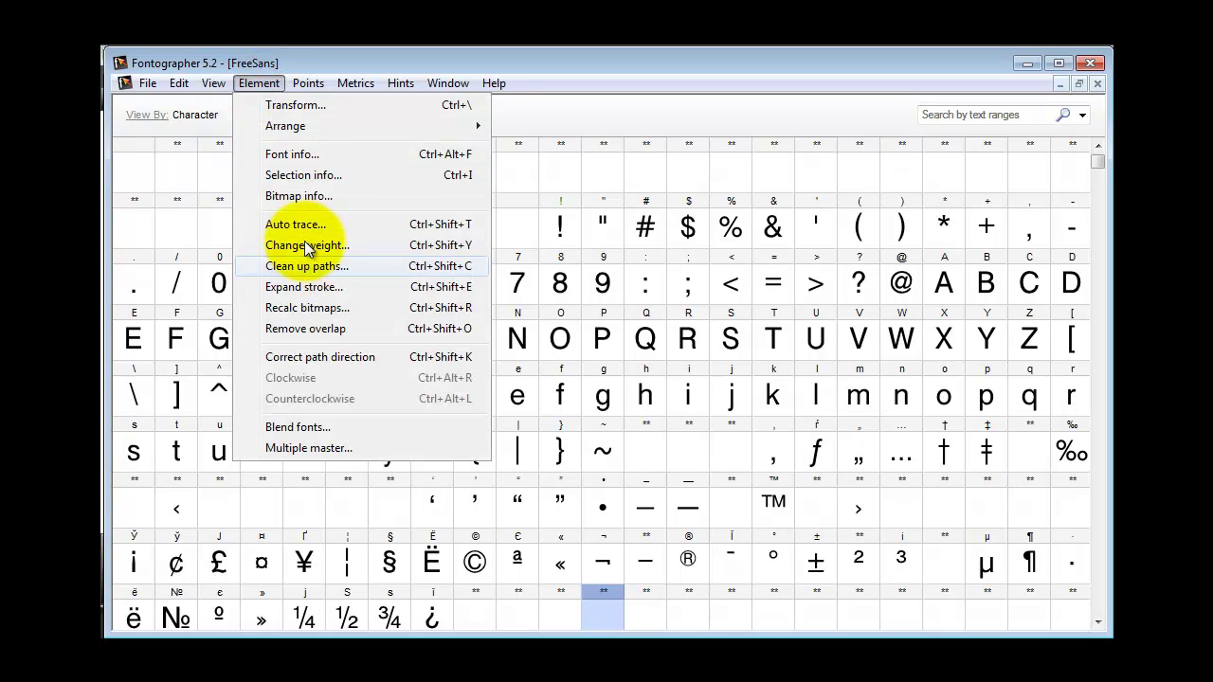
left_click(313, 174)
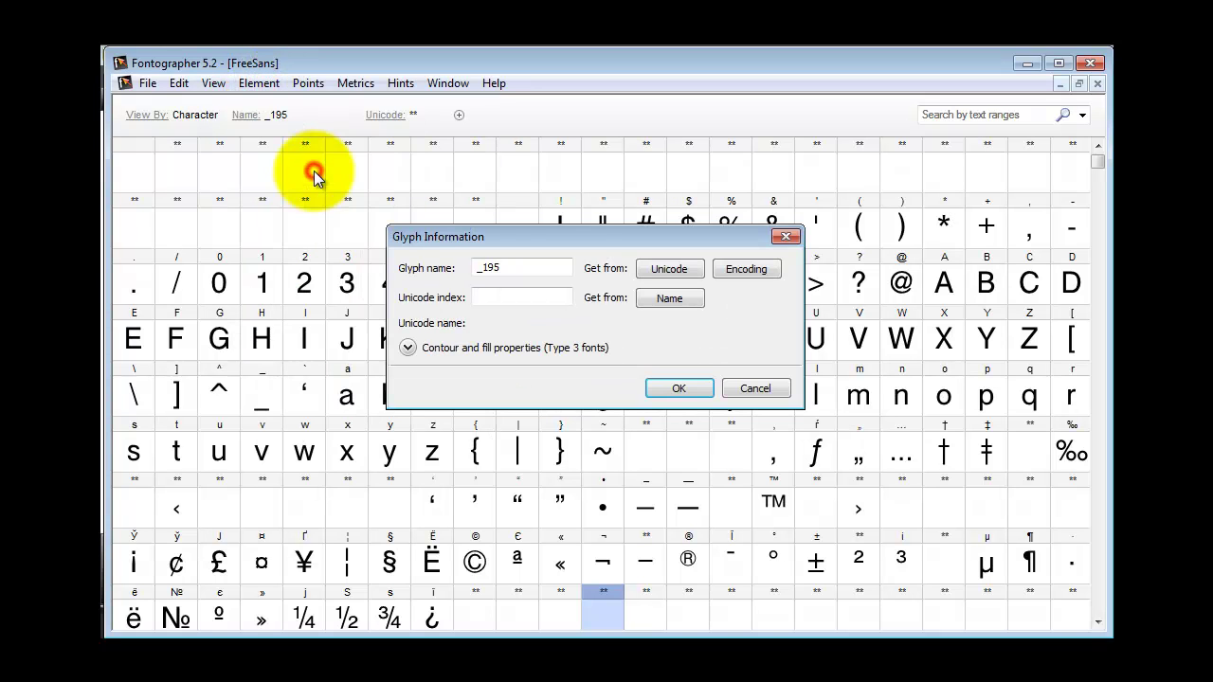
left_click(542, 296)
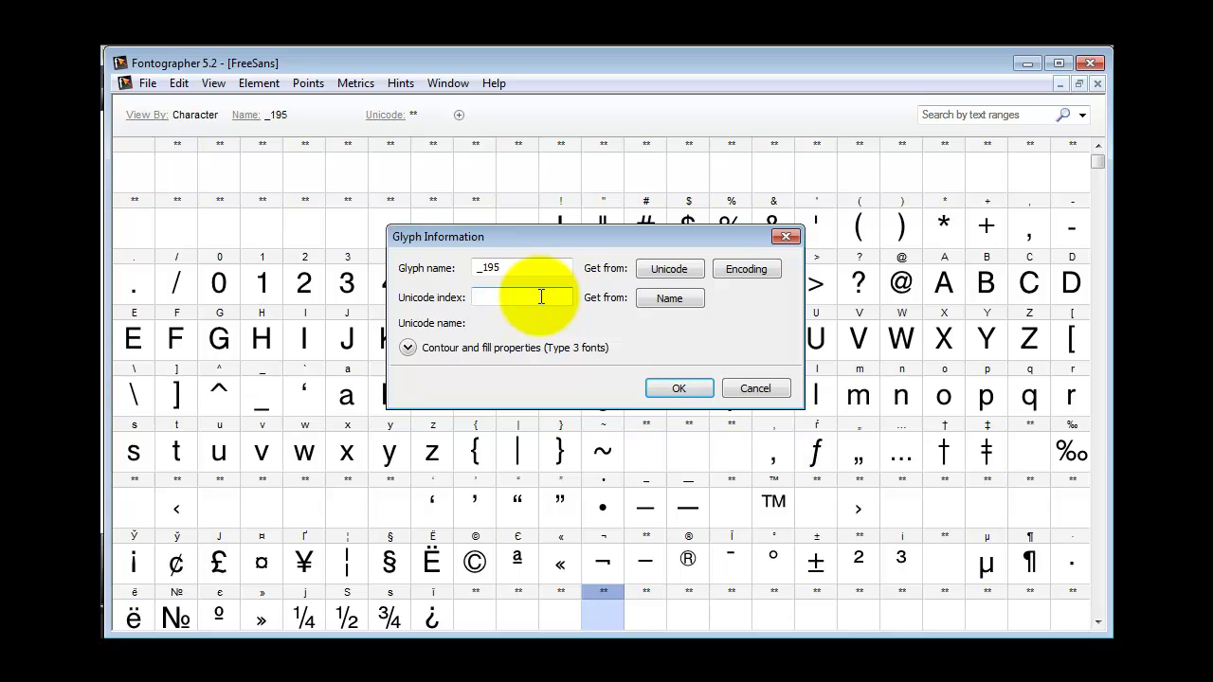
left_click(541, 297)
type("AC2")
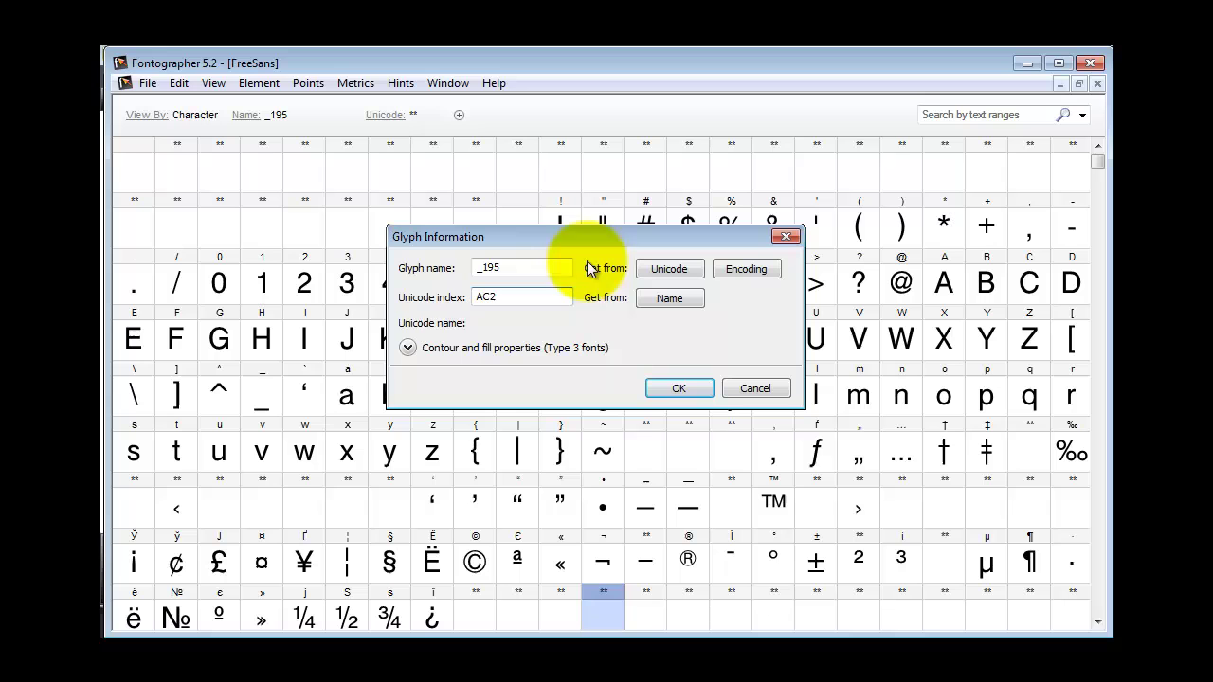
type("0")
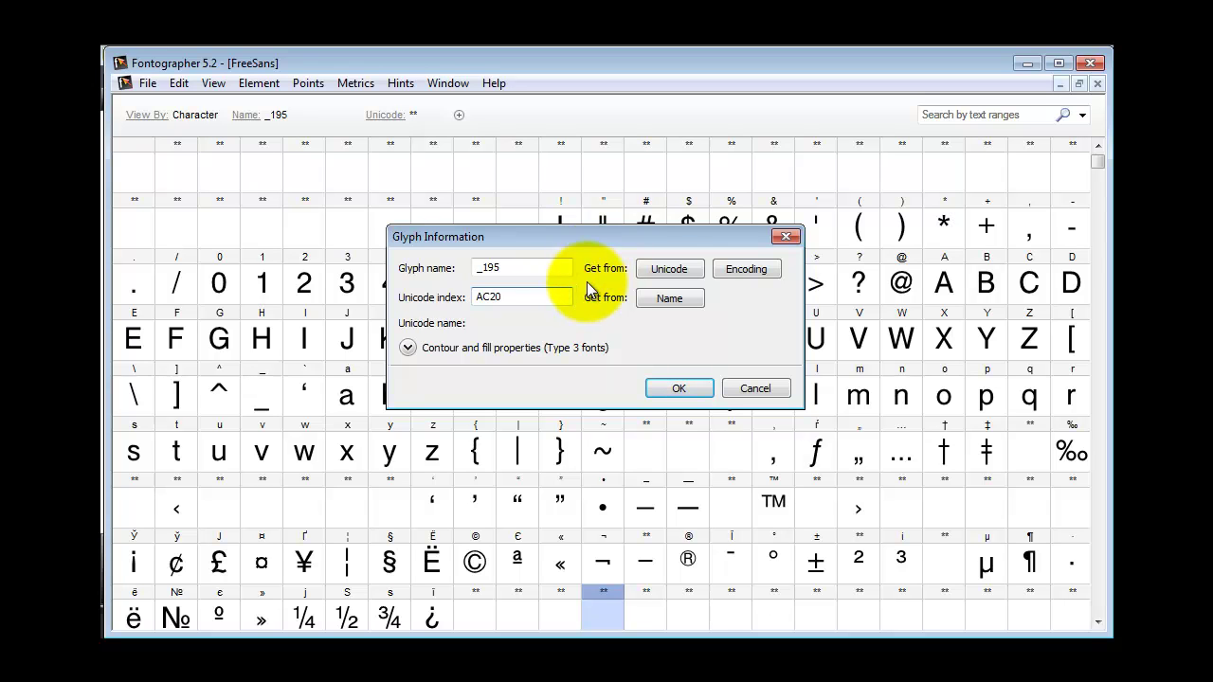
left_click(668, 271)
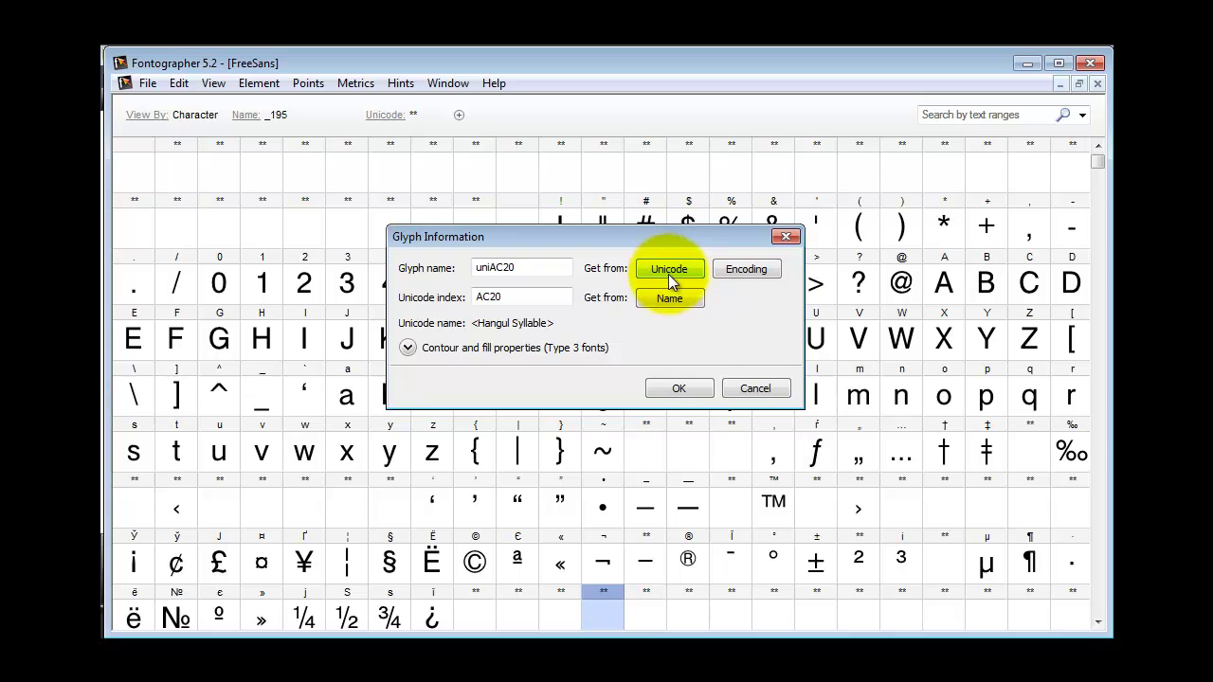
left_click(700, 389)
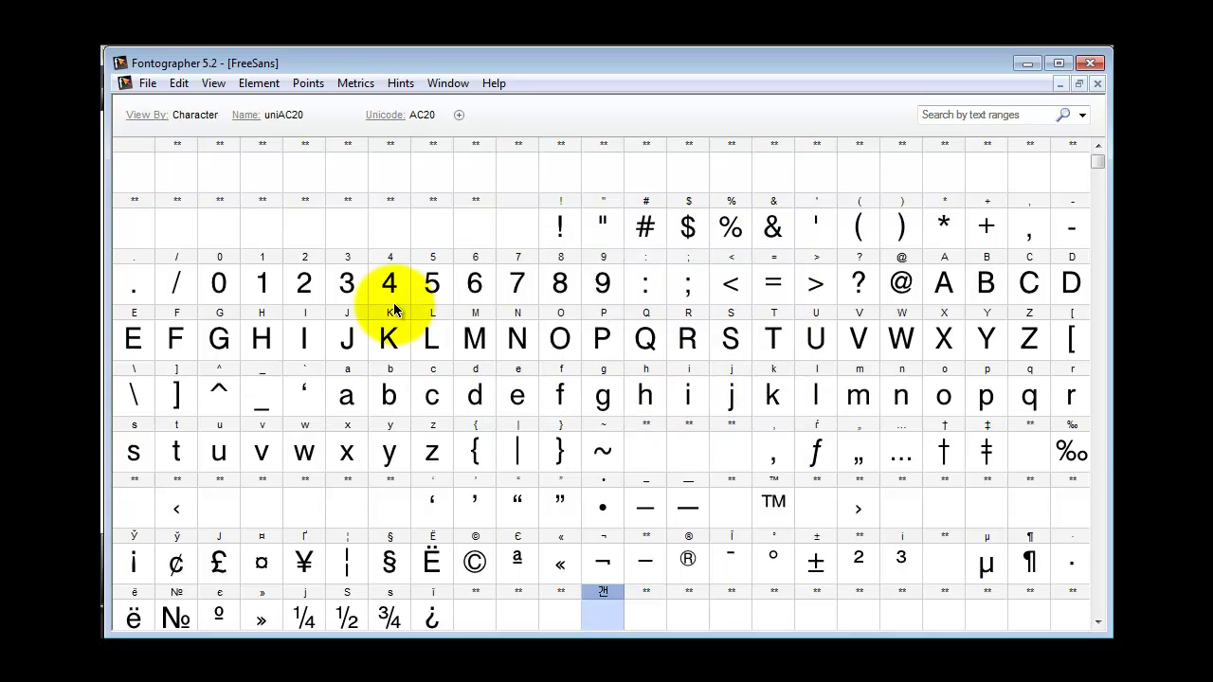
Switch the glyph grid's View By labels to Name
left_click(153, 113)
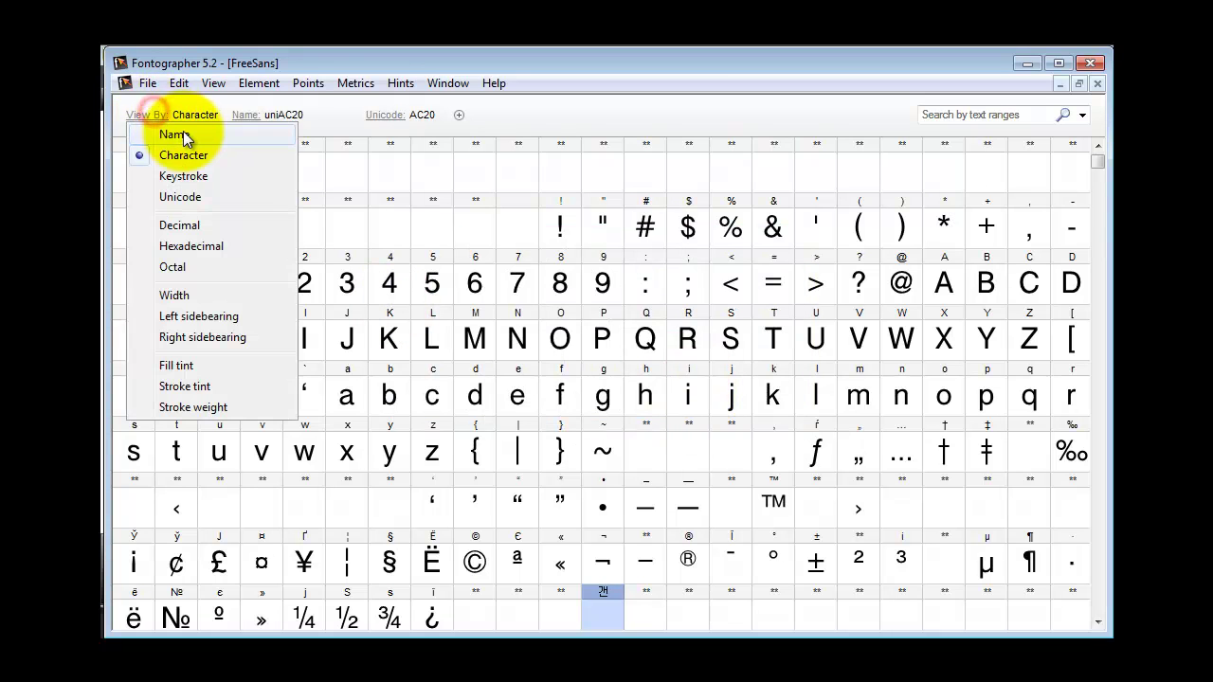
left_click(181, 130)
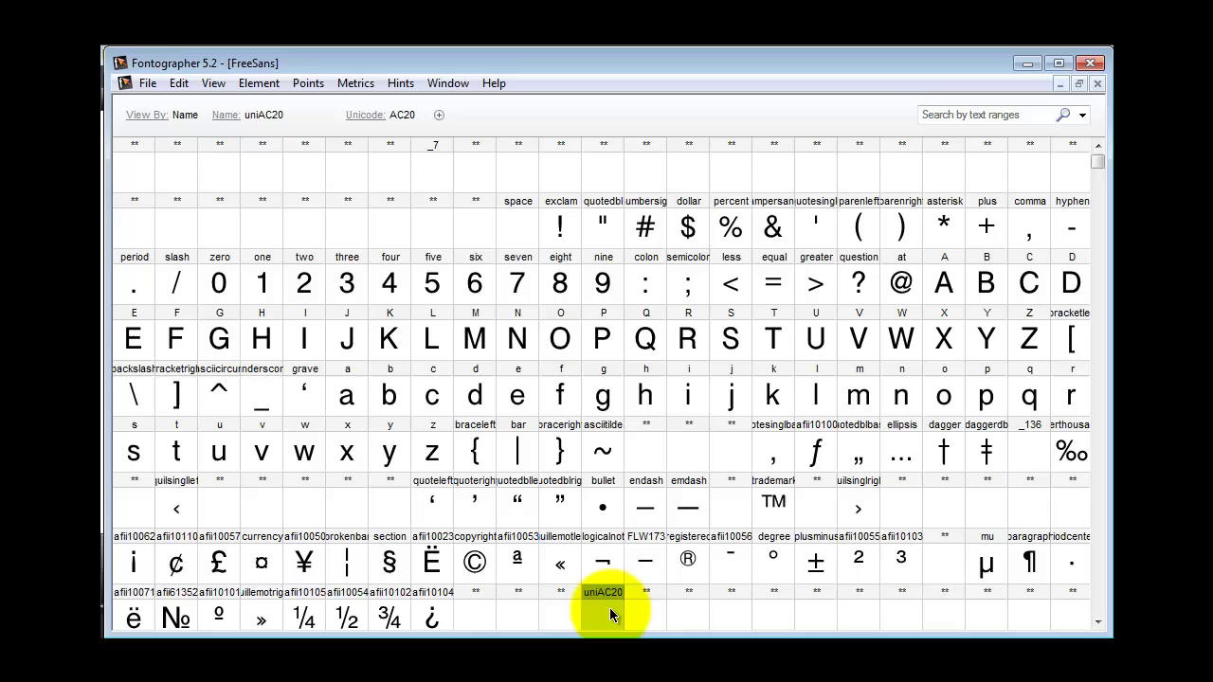
In Generate Font Files' advanced settings, set the platform to Cross-platform OpenType PS
left_click(149, 82)
left_click(217, 315)
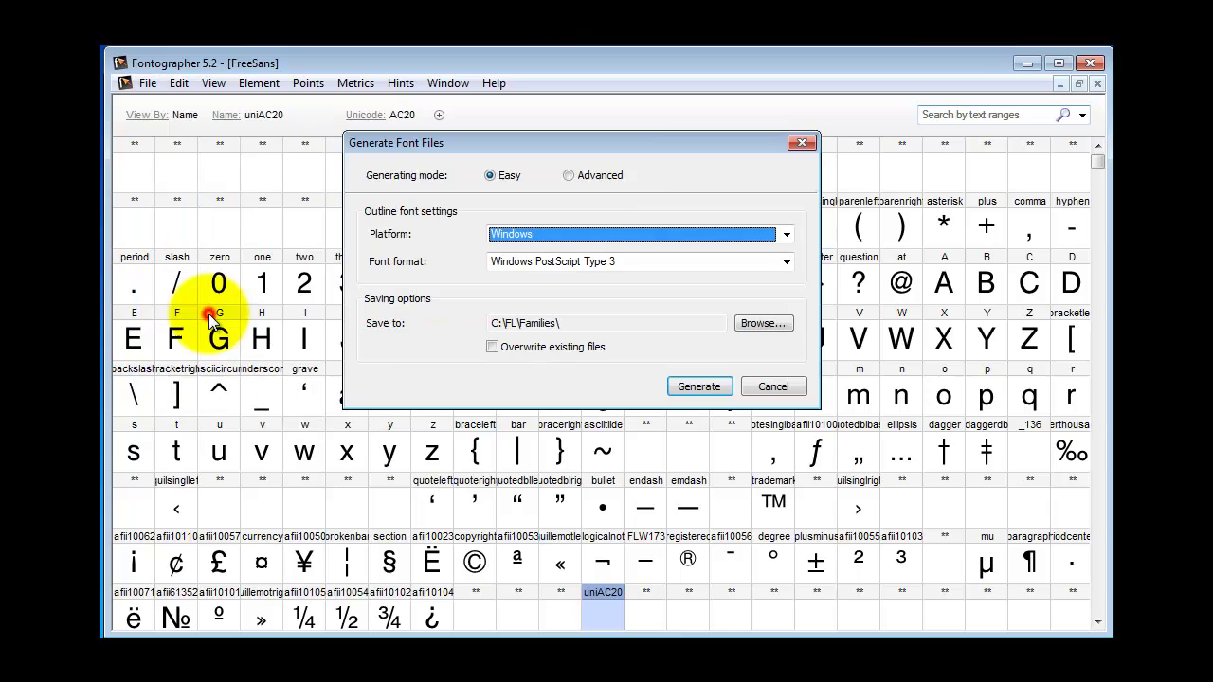
left_click(574, 176)
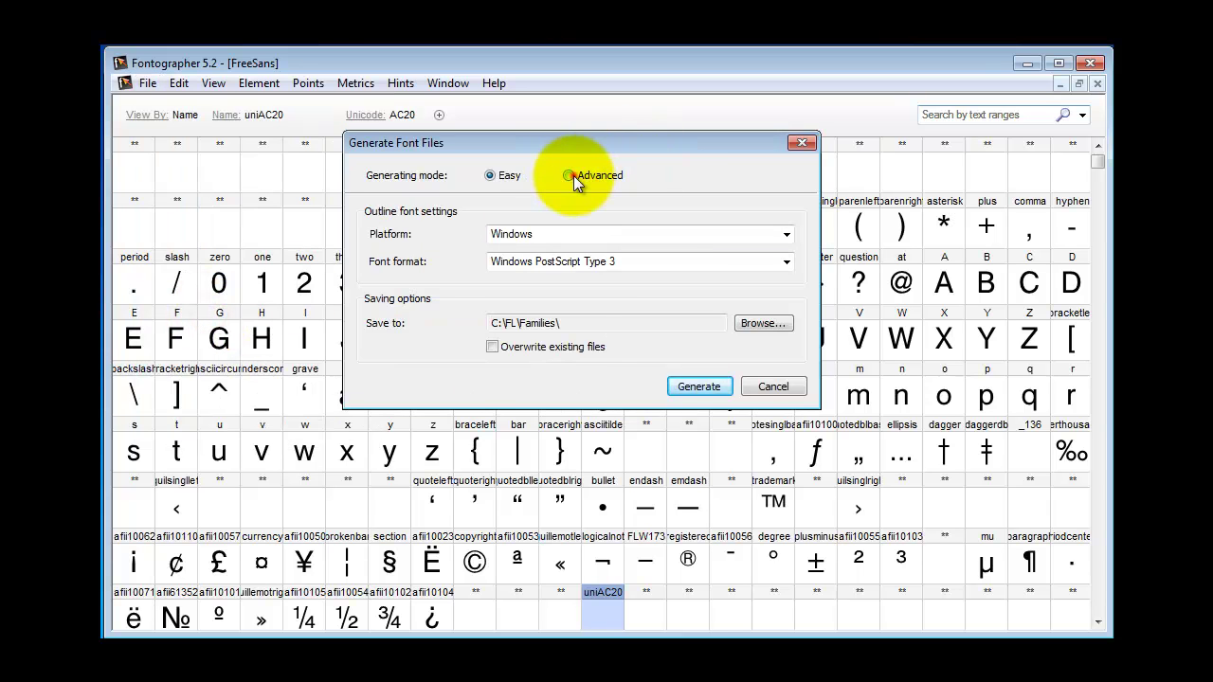
left_click(786, 234)
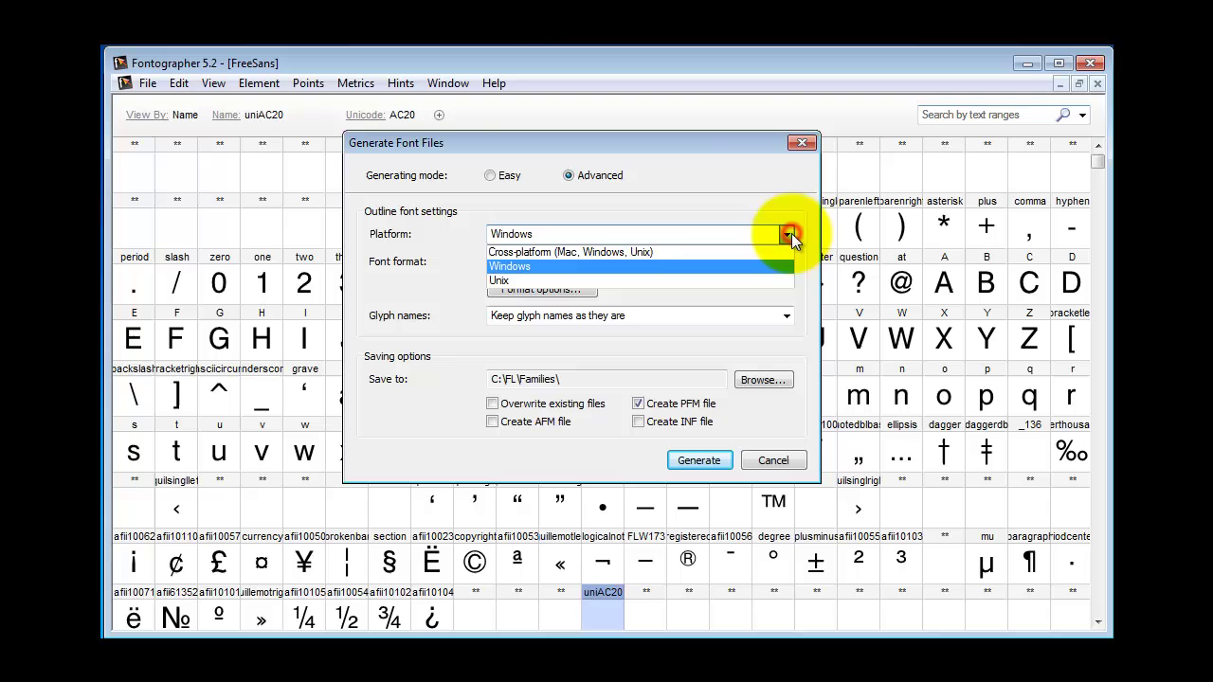
left_click(748, 250)
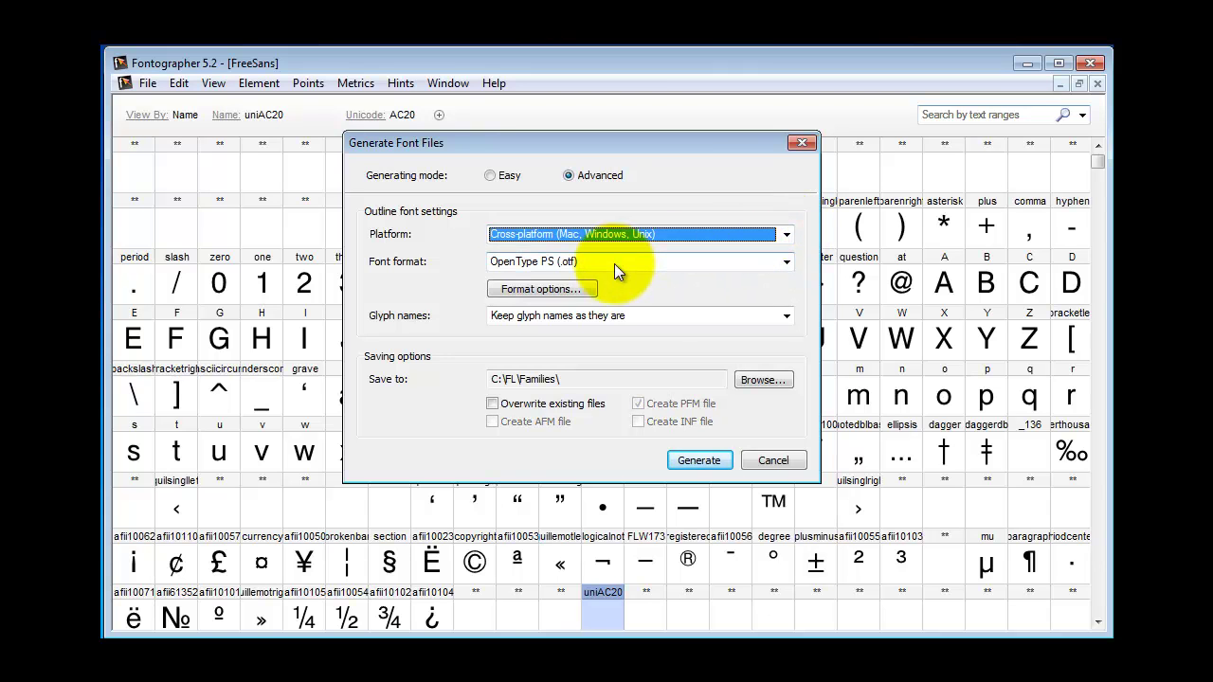
In the OpenType format options, take layout features from the external file test.fea
left_click(568, 289)
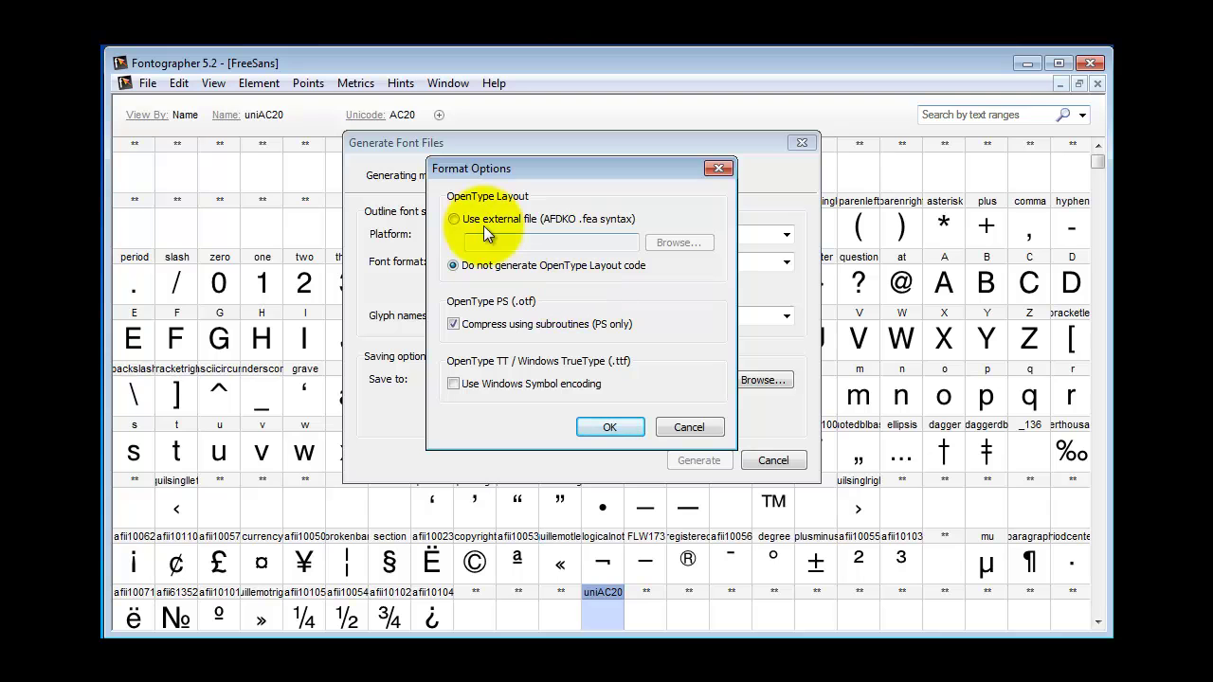
left_click(456, 221)
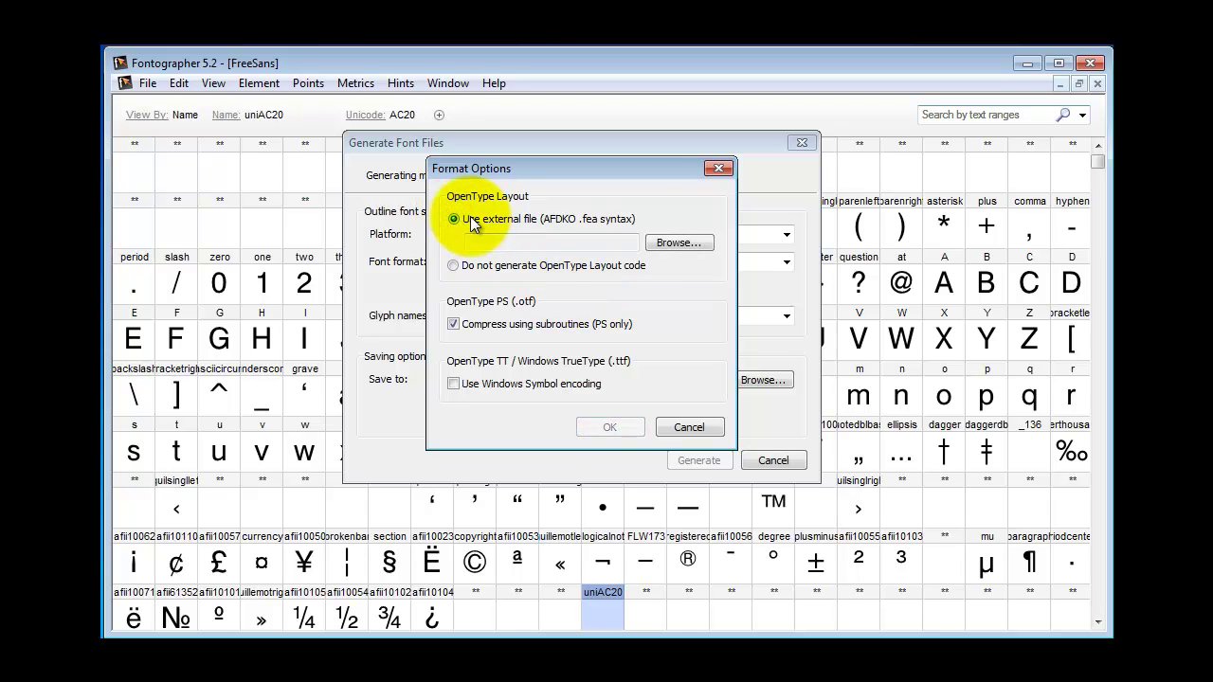
left_click(675, 240)
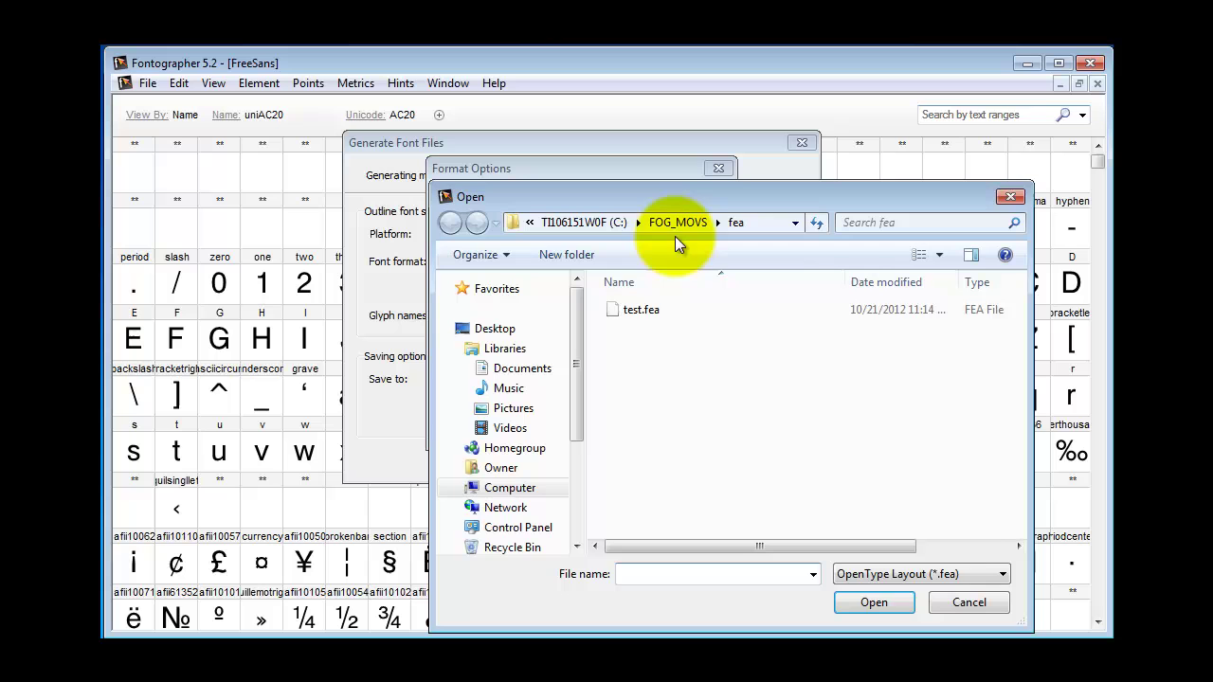
double_click(620, 306)
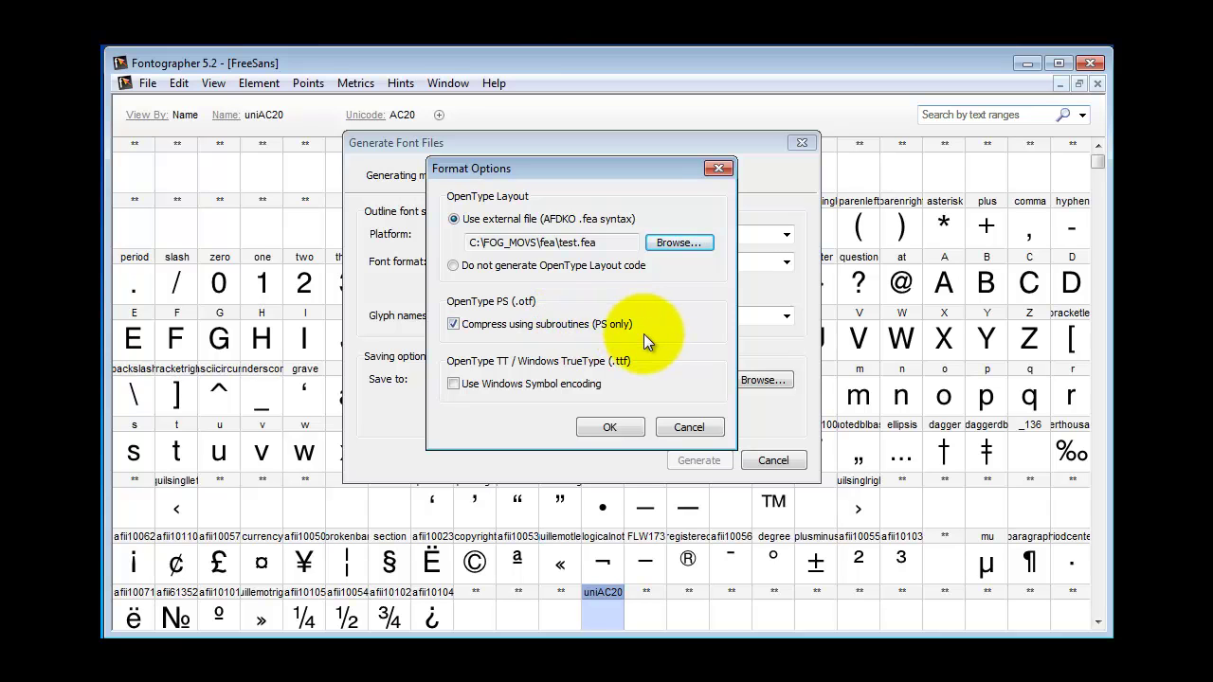
Turn off Compress using subroutines, leave Windows Symbol encoding off, and confirm the format options
left_click(454, 324)
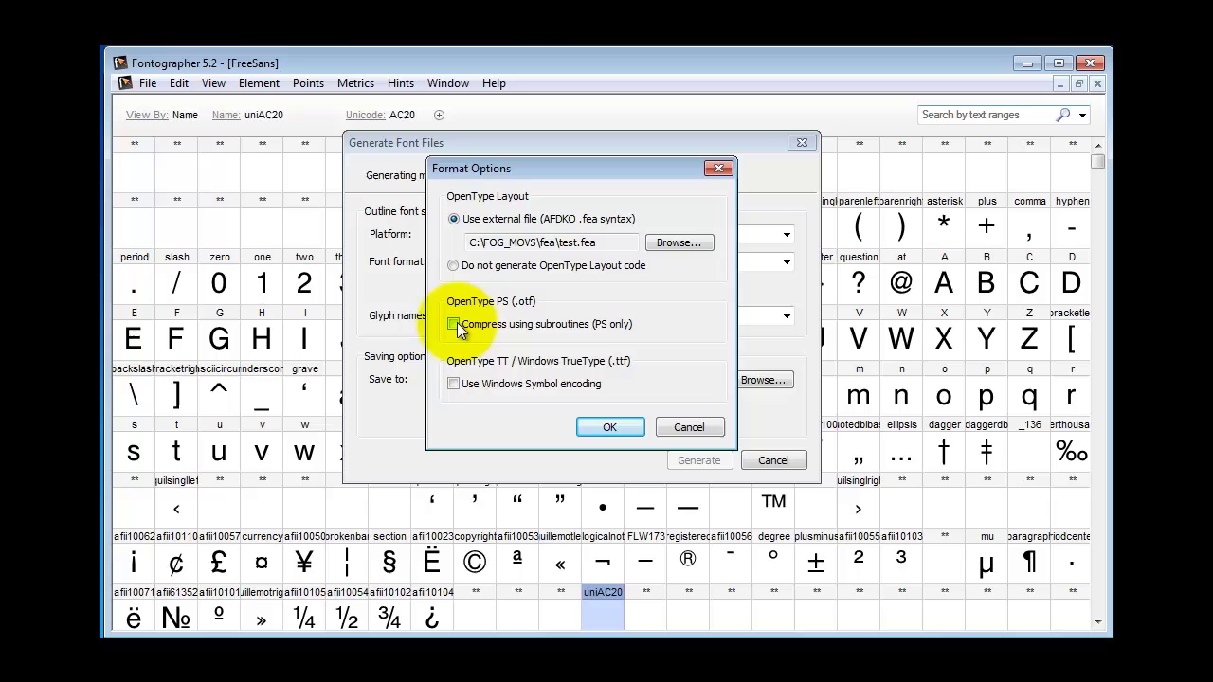
left_click(453, 382)
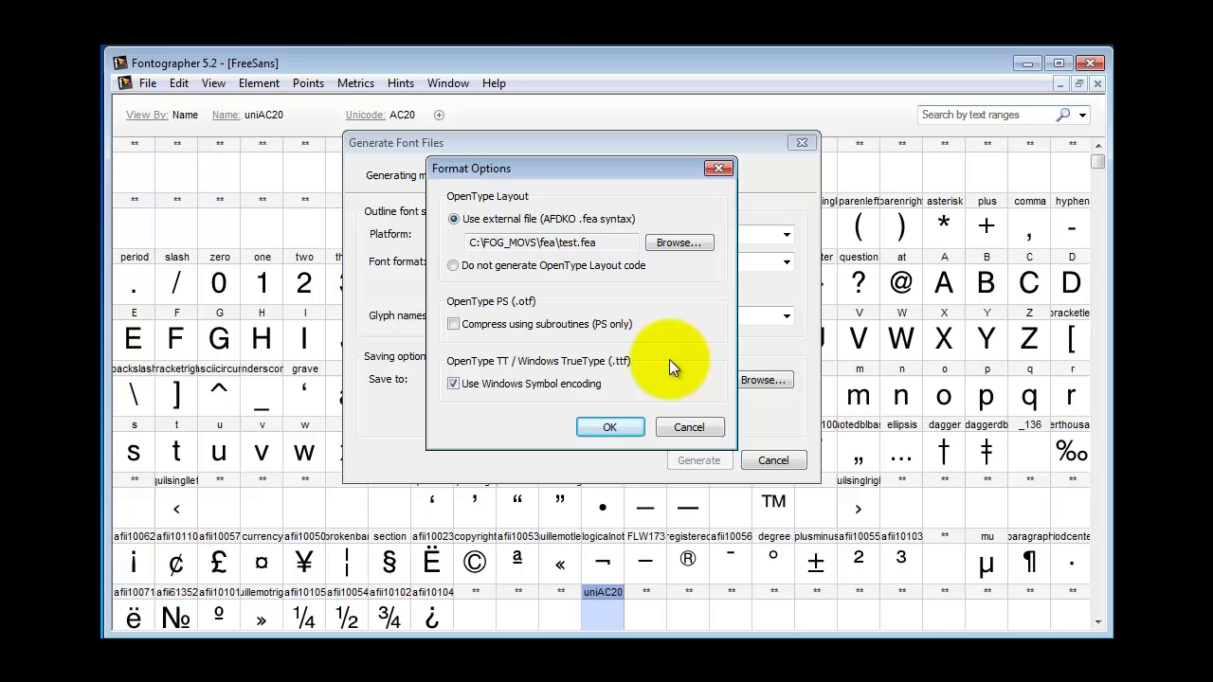
left_click(473, 383)
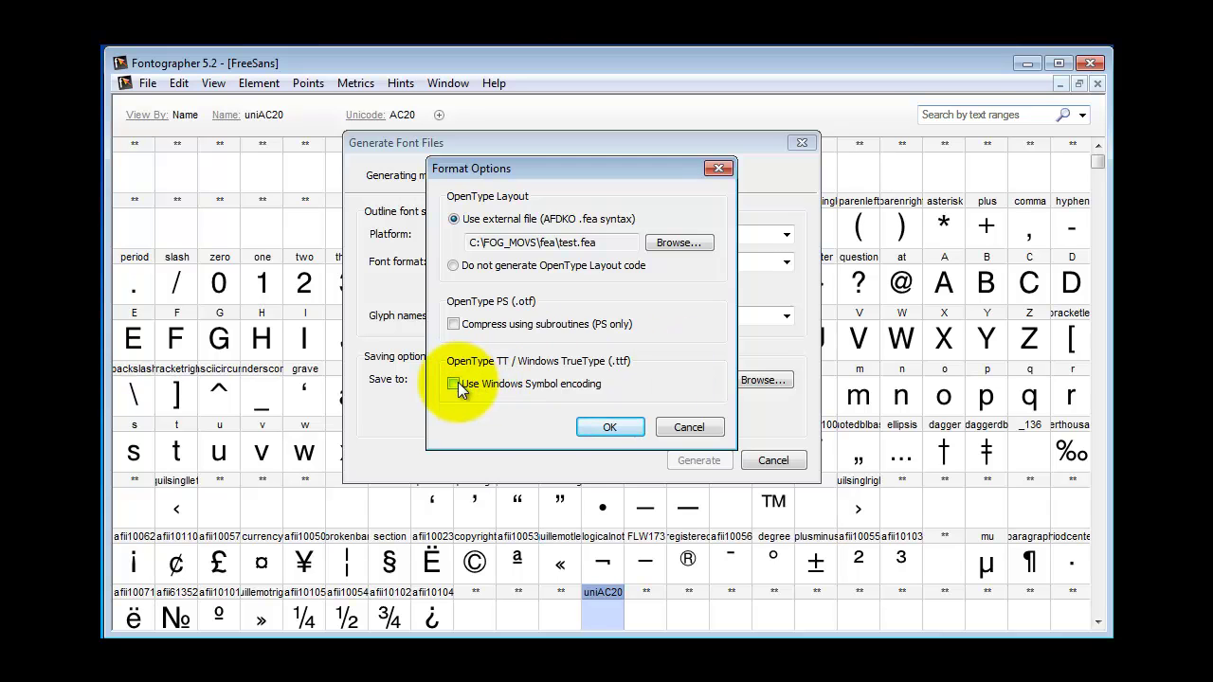
left_click(628, 429)
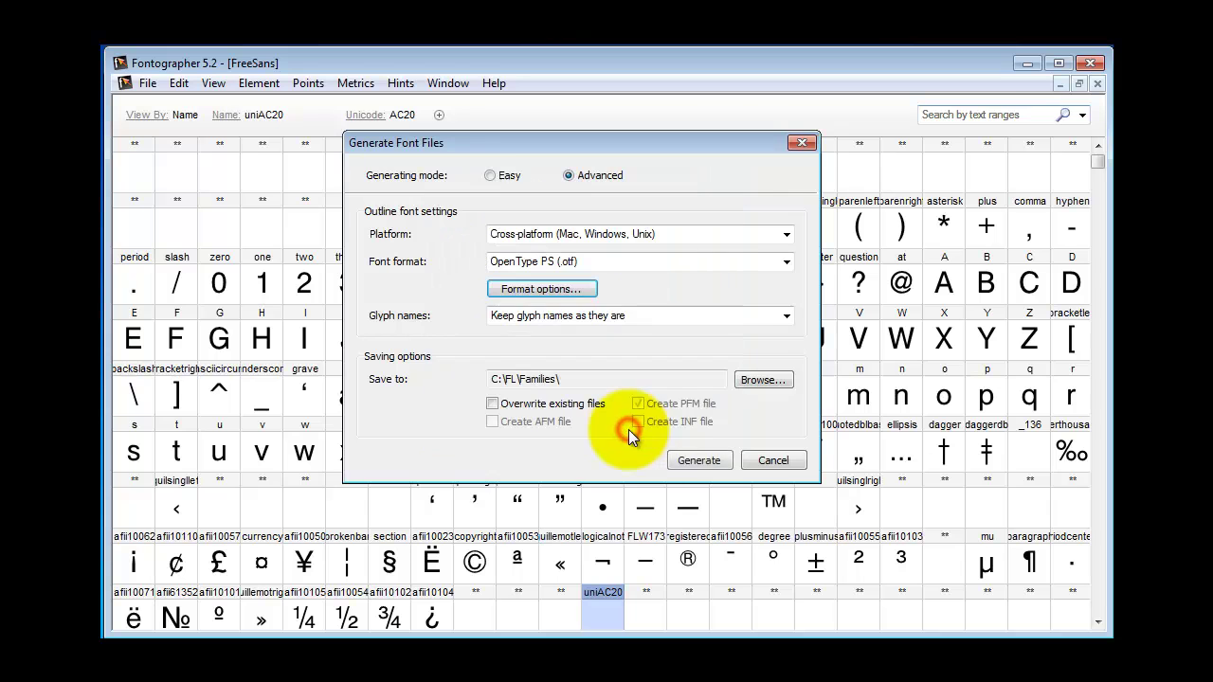
Generate the FreeSans OpenType font files into C:\FL\Families\
left_click(699, 461)
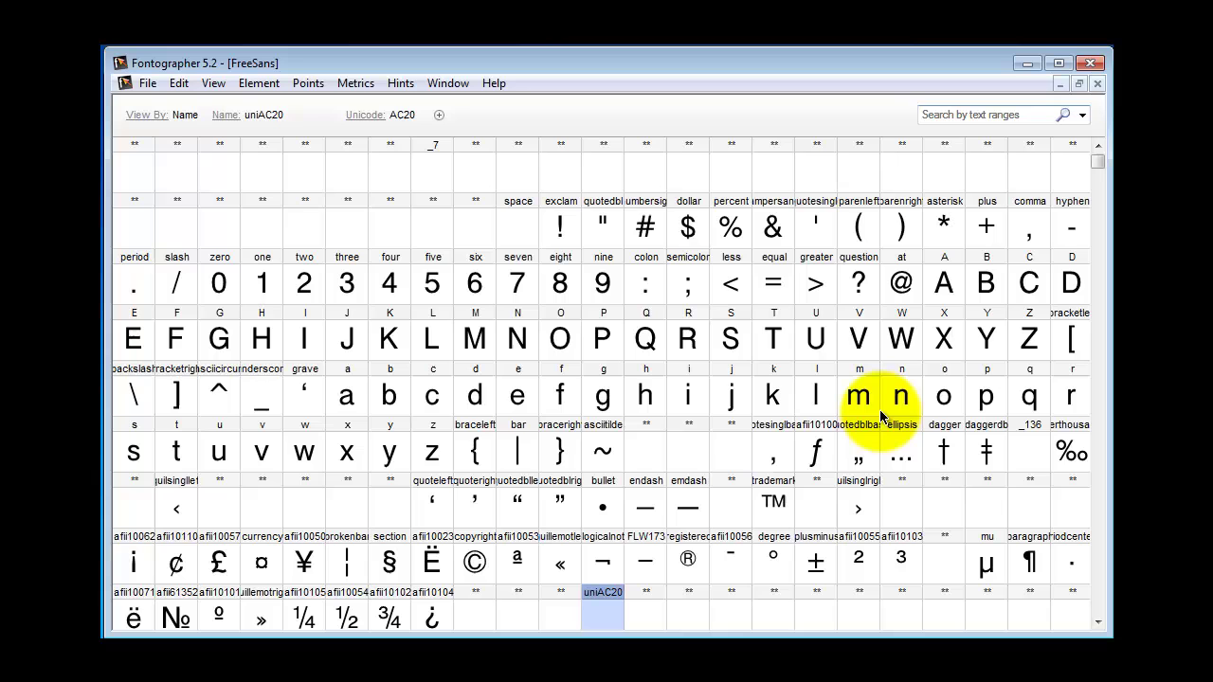